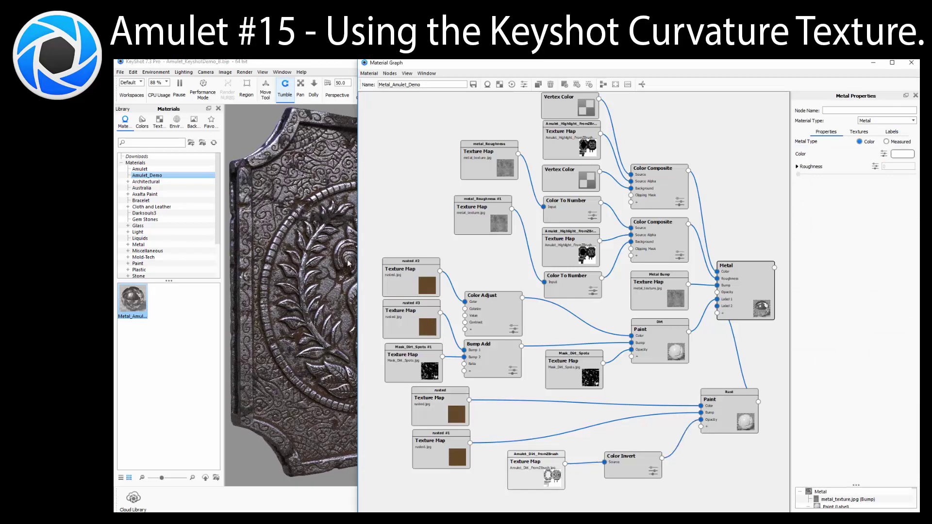
- Close the Material Graph and show Metal_Amulet_Demo's properties in the Project panel's Material tab
right_click(610, 319)
click(777, 437)
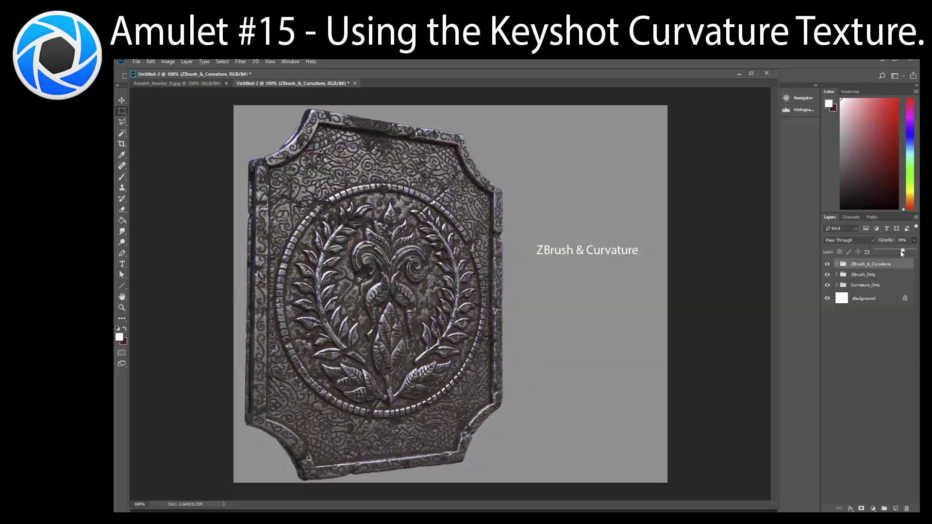
drag(902, 253, 905, 255)
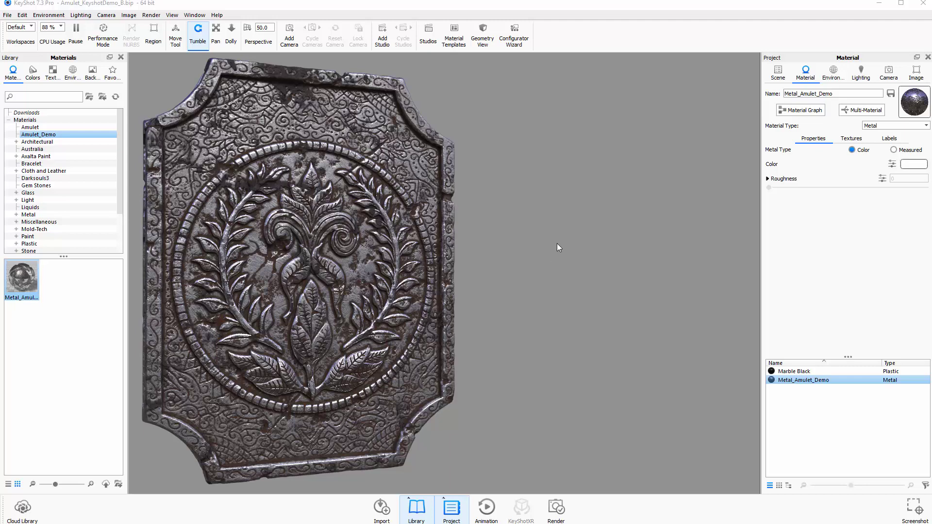
- Rotate the amulet and add a new camera from that view in the Camera tab
click(889, 76)
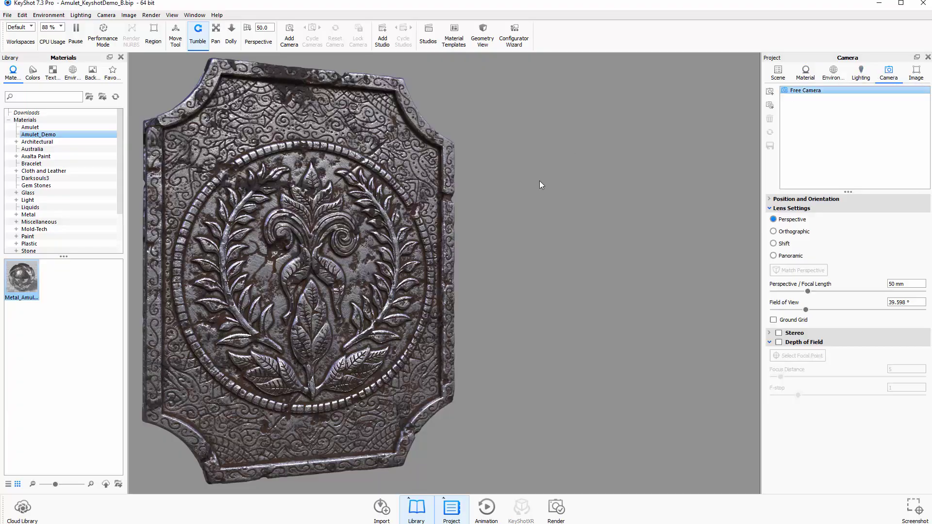
drag(540, 180, 572, 175)
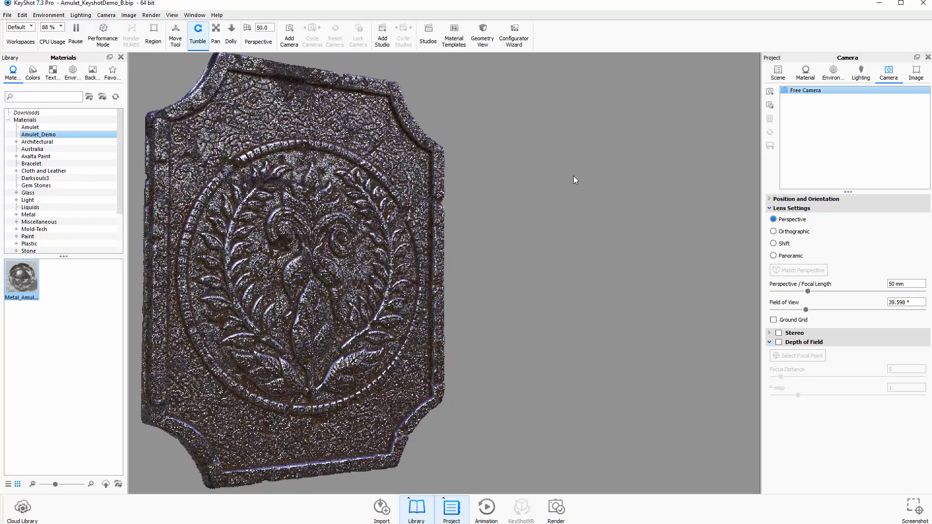
click(770, 92)
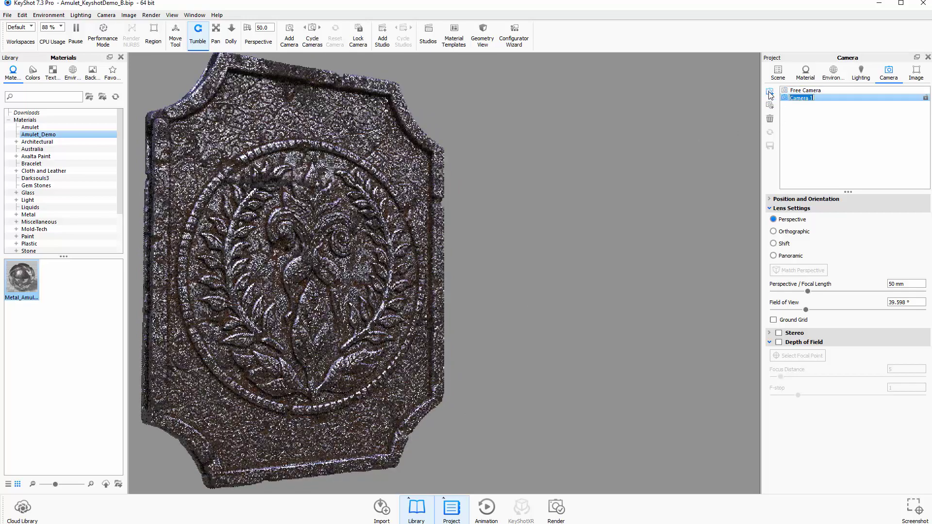
mouse_move(570, 240)
mouse_down()
mouse_move(546, 242)
mouse_move(557, 237)
mouse_up()
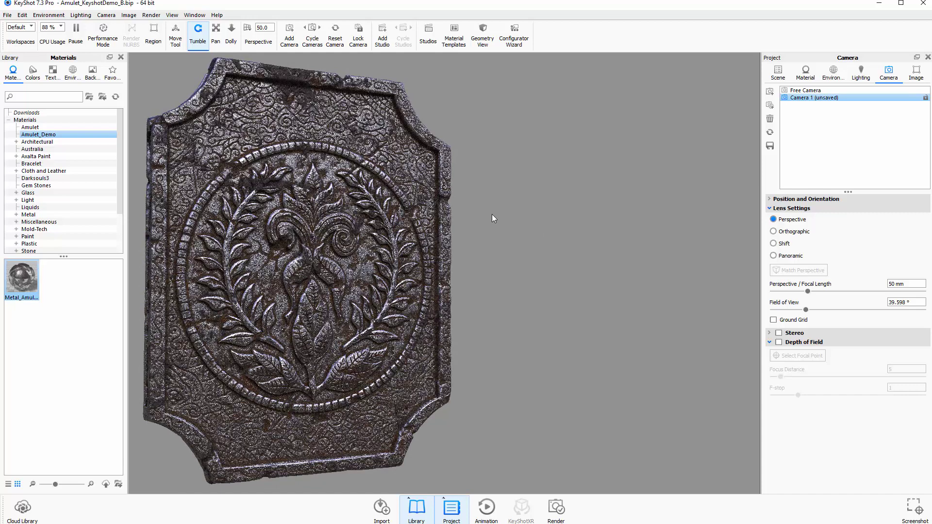
- Rename the new camera to Cam_Lock, lock it, then switch back to Free Camera
right_click(807, 99)
click(820, 116)
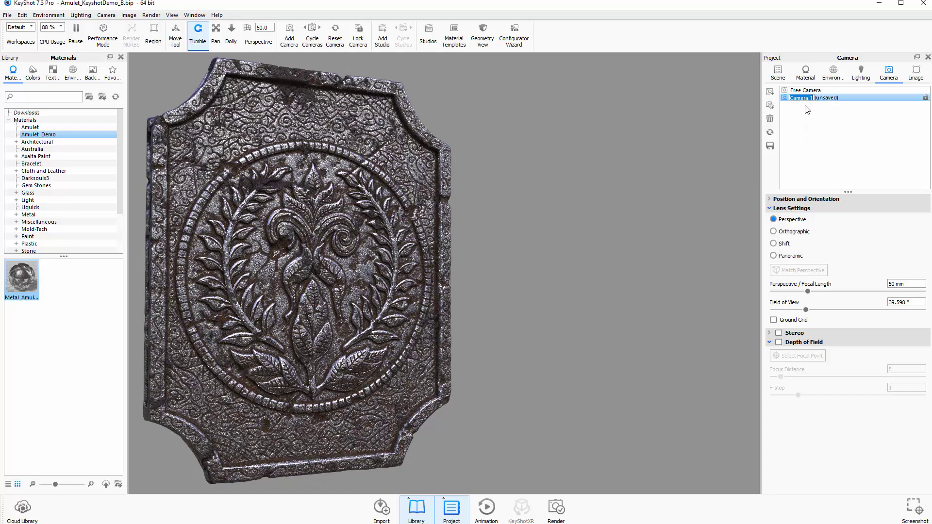
text(Cam_Lock)
key(Return)
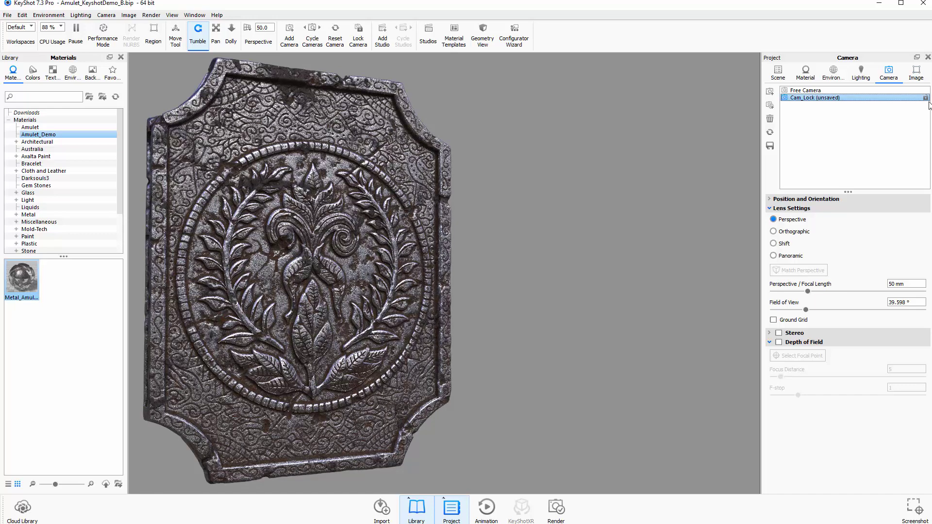
click(926, 98)
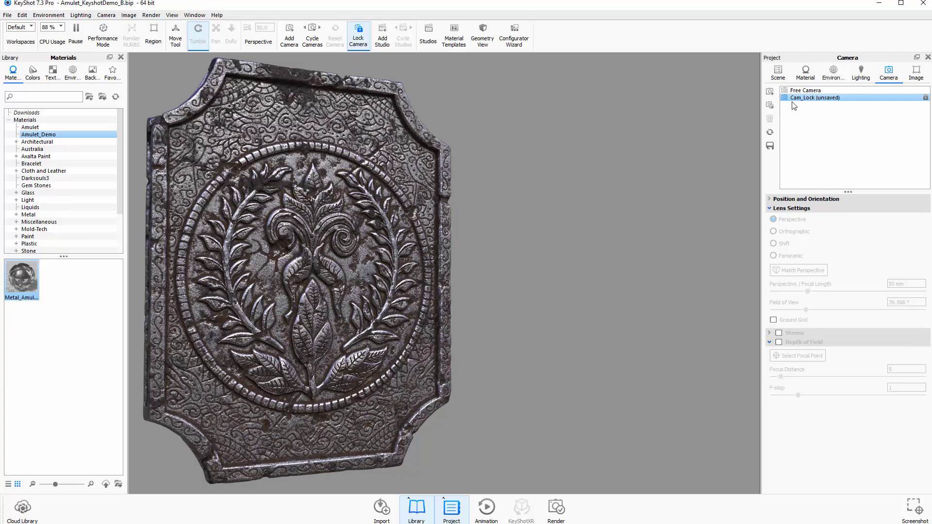
click(806, 90)
drag(490, 212, 529, 235)
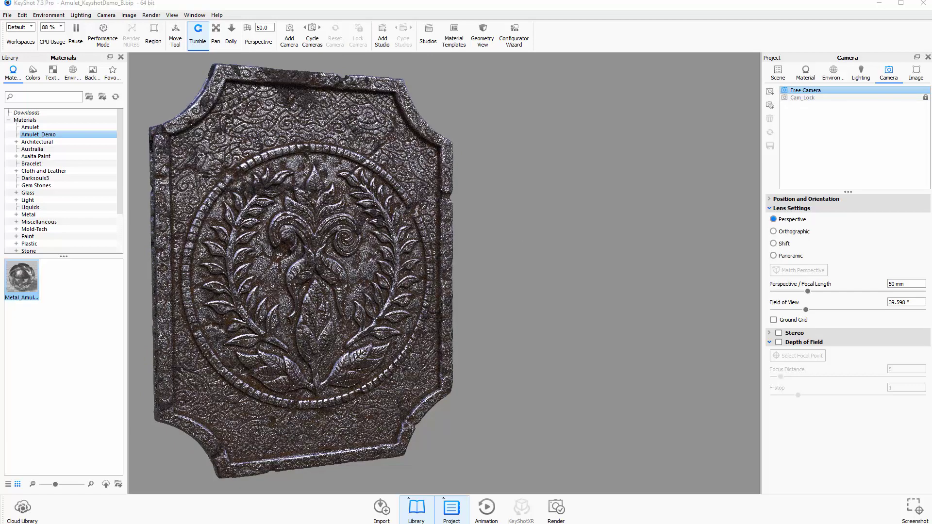
- Open the Metal_Amulet_Demo material graph and orbit the amulet to inspect the rust
key(m)
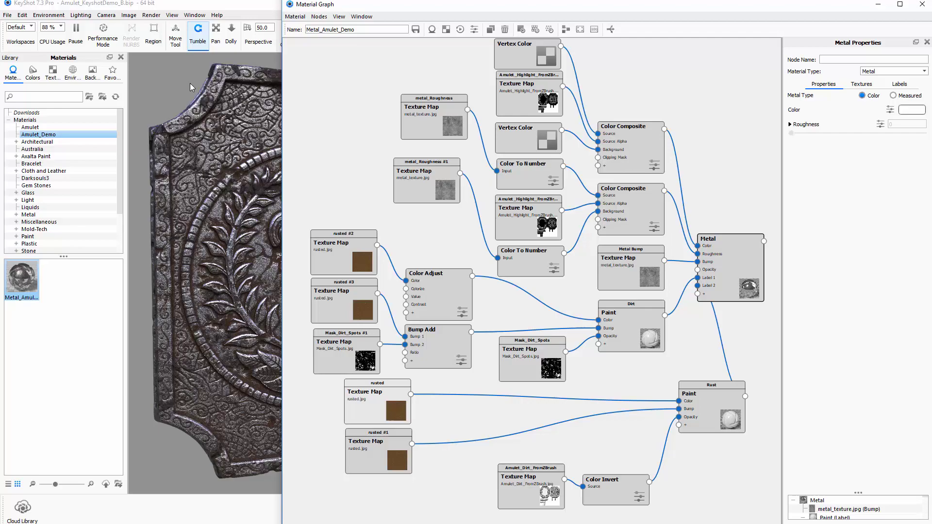
drag(191, 83, 264, 181)
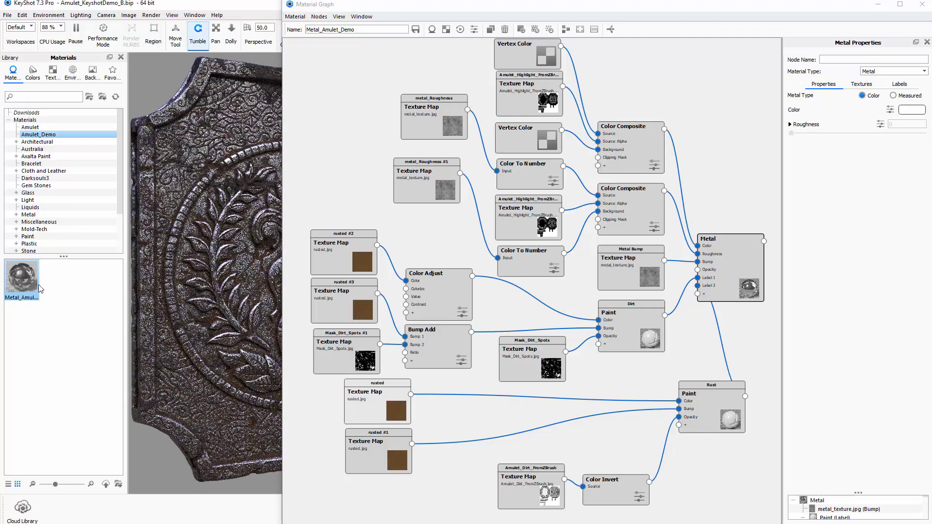
drag(172, 137, 175, 85)
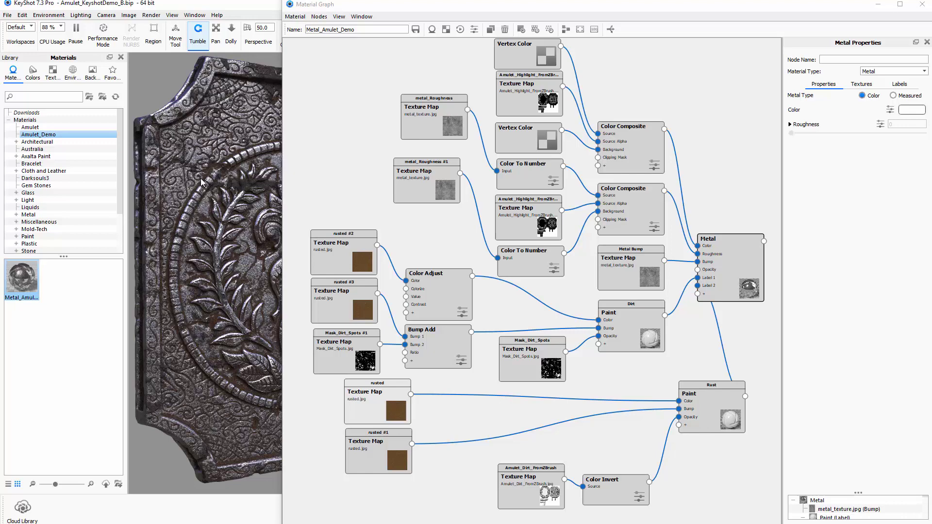
- Shift the Amulet_Dirt_FromZBrush, Color Invert, rusted and rusted #1 nodes left in the graph
drag(523, 474, 490, 474)
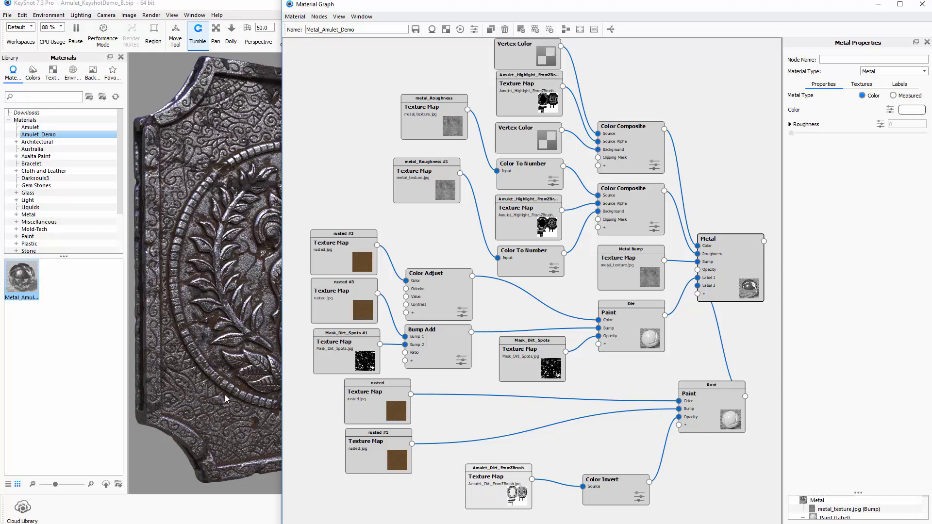
drag(599, 488, 583, 468)
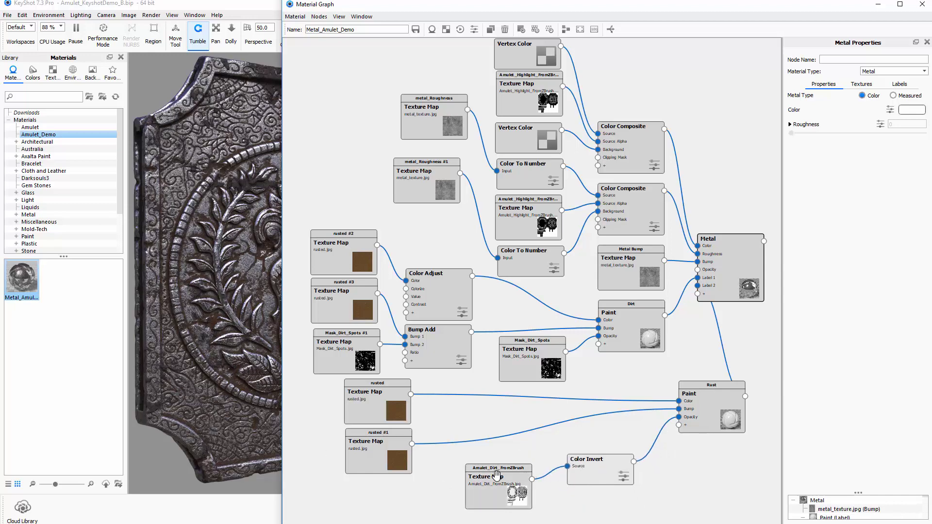
drag(497, 475, 486, 464)
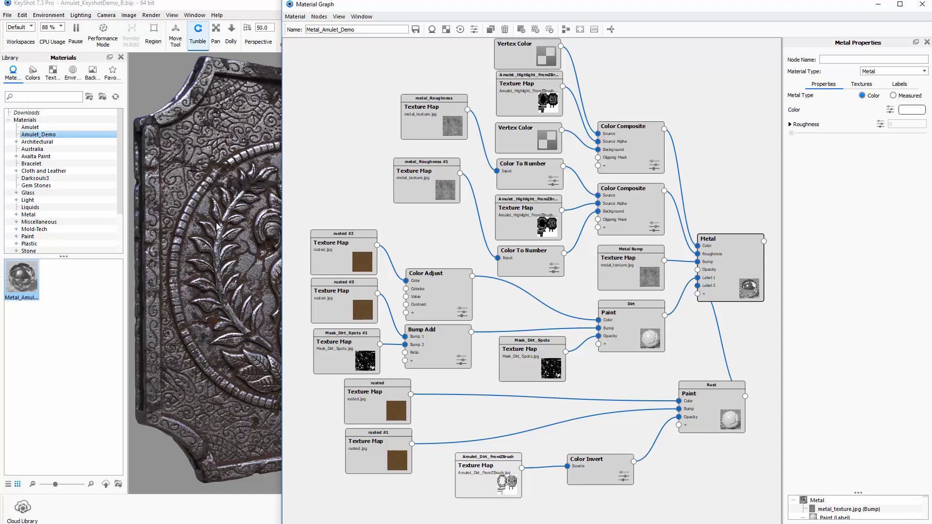
drag(699, 402, 705, 396)
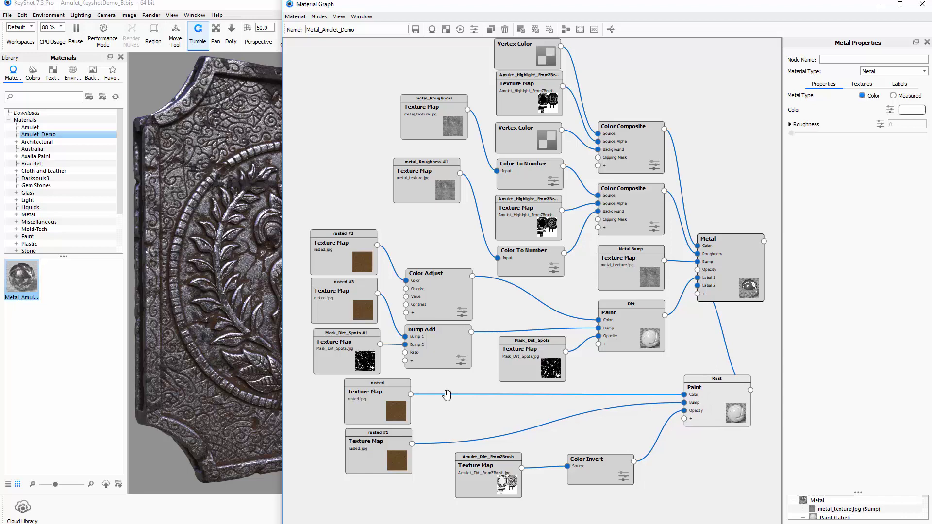
drag(379, 408, 356, 407)
drag(364, 442, 334, 440)
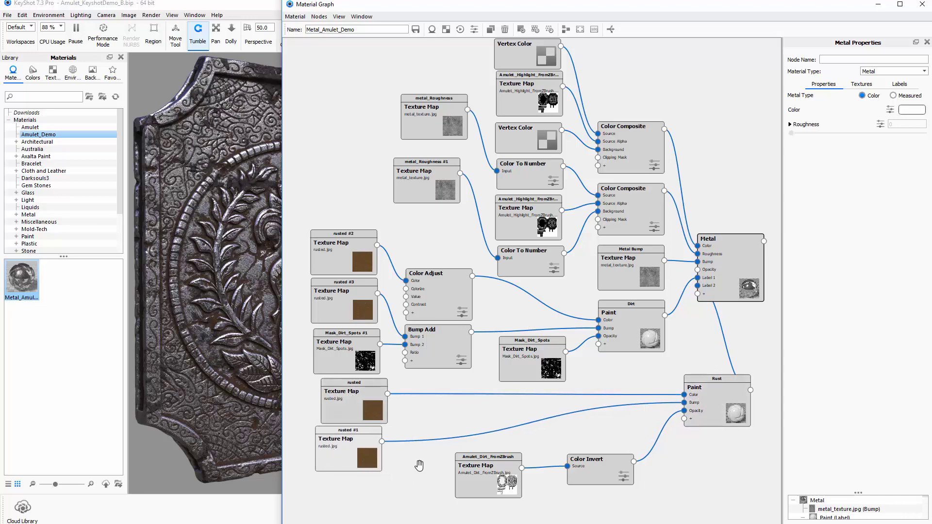
drag(491, 484, 459, 483)
drag(593, 481, 555, 480)
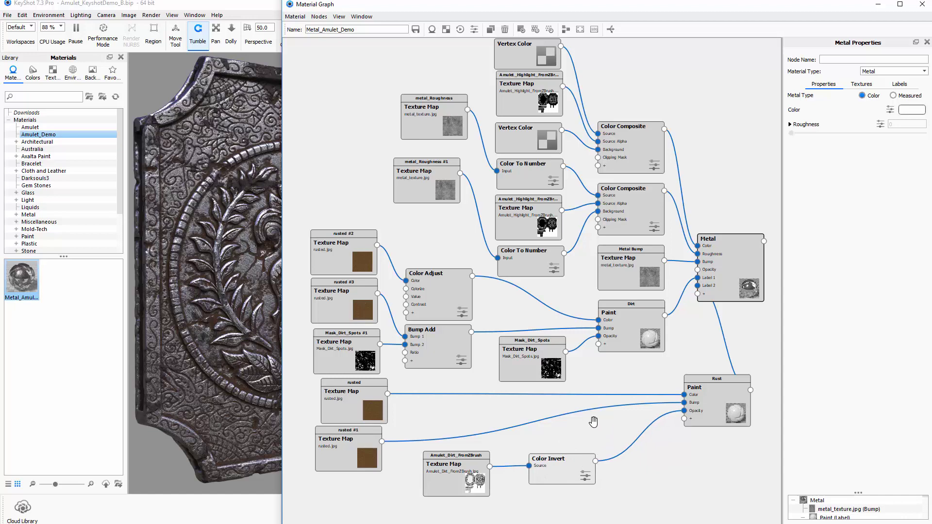
- Add a Curvature texture node from Textures and place it near the dirt map
right_click(574, 301)
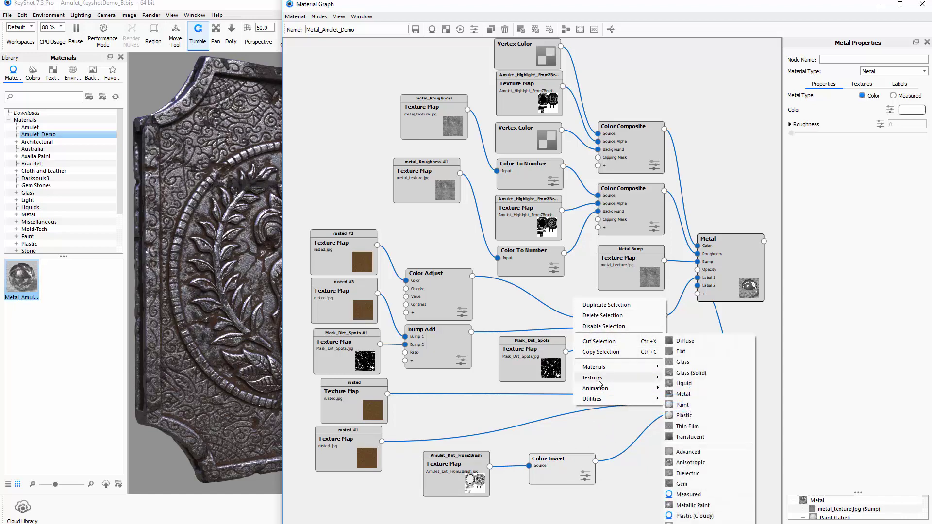
mouse_move(600, 381)
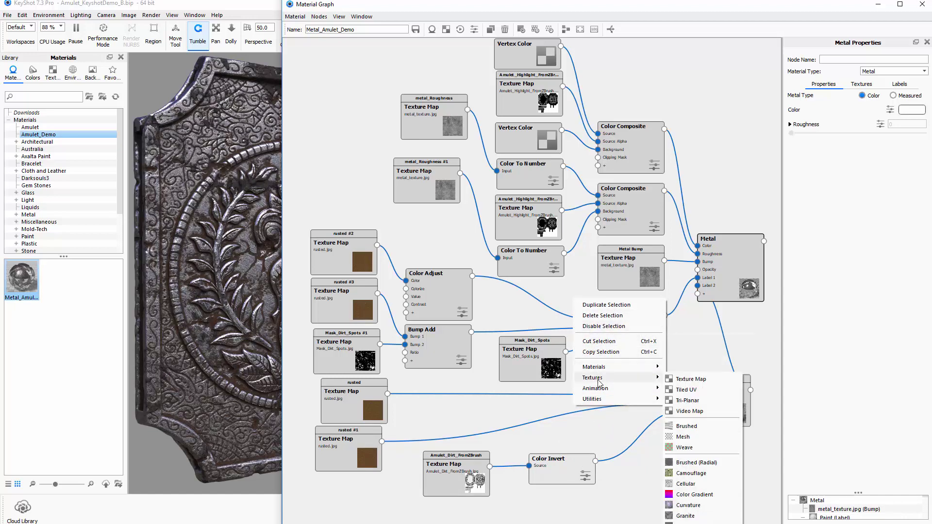
click(692, 507)
drag(613, 324, 571, 425)
drag(565, 477, 582, 483)
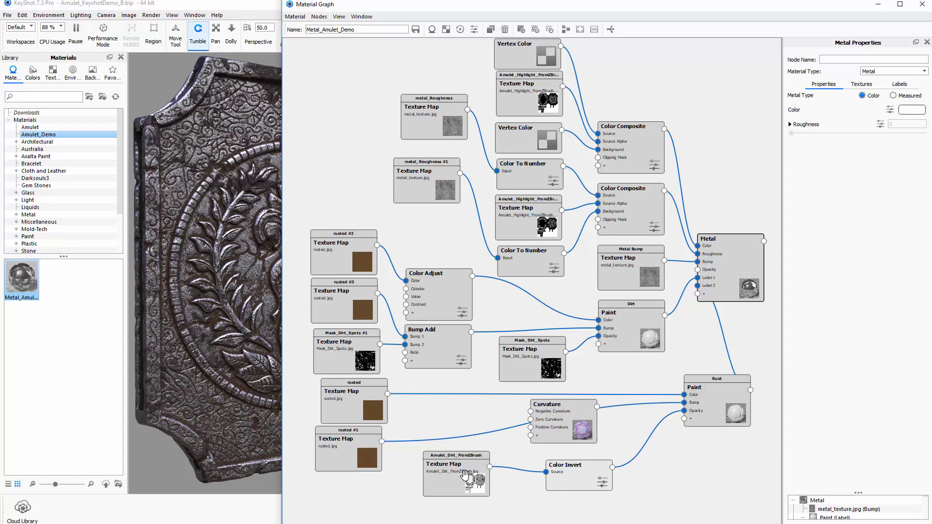
- Regroup the Curvature, Amulet_Dirt_FromZBrush and Color Invert nodes and move the graph window right
drag(465, 475, 447, 478)
drag(579, 423, 588, 429)
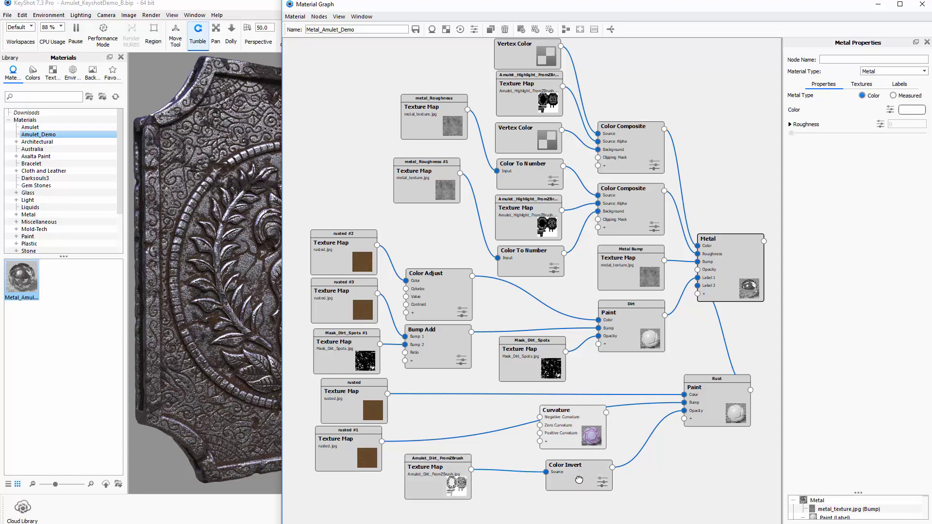
drag(580, 480, 558, 479)
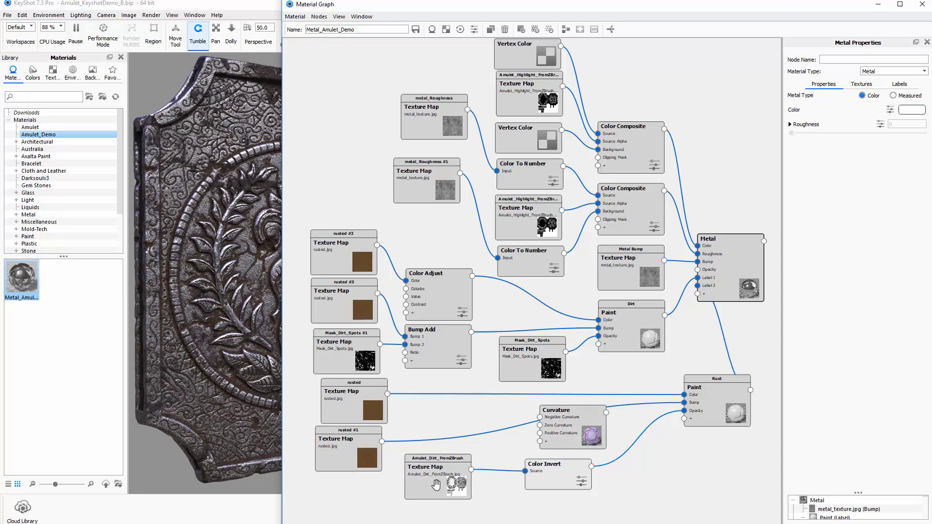
drag(436, 484, 423, 488)
drag(540, 474, 526, 474)
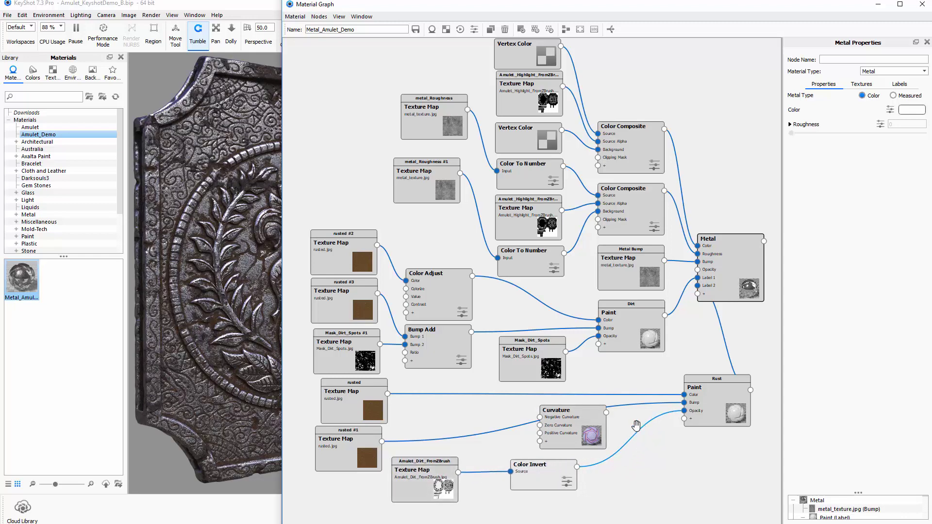
drag(584, 425, 538, 422)
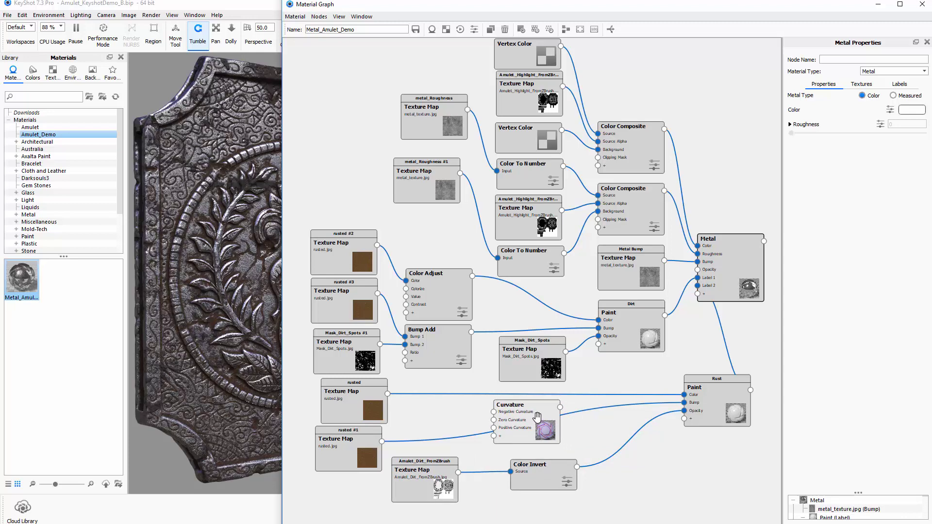
drag(683, 6, 804, 9)
drag(658, 423, 665, 420)
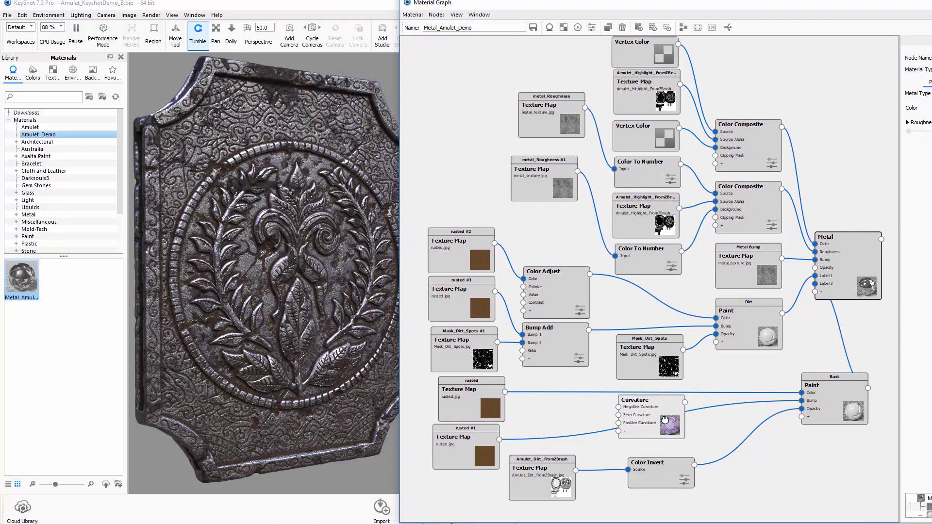
- Set the Curvature node's Negative Curvature colour to white and Positive Curvature to black
click(666, 421)
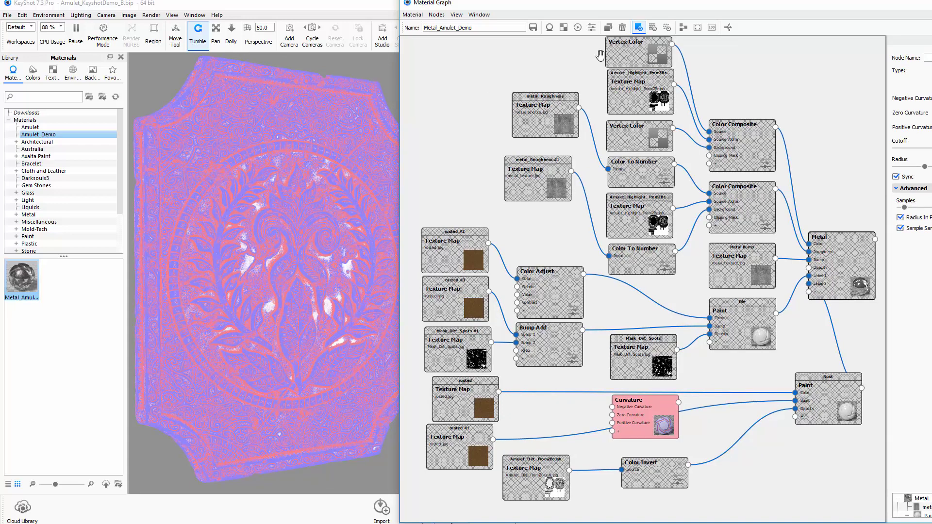
drag(780, 4, 662, 6)
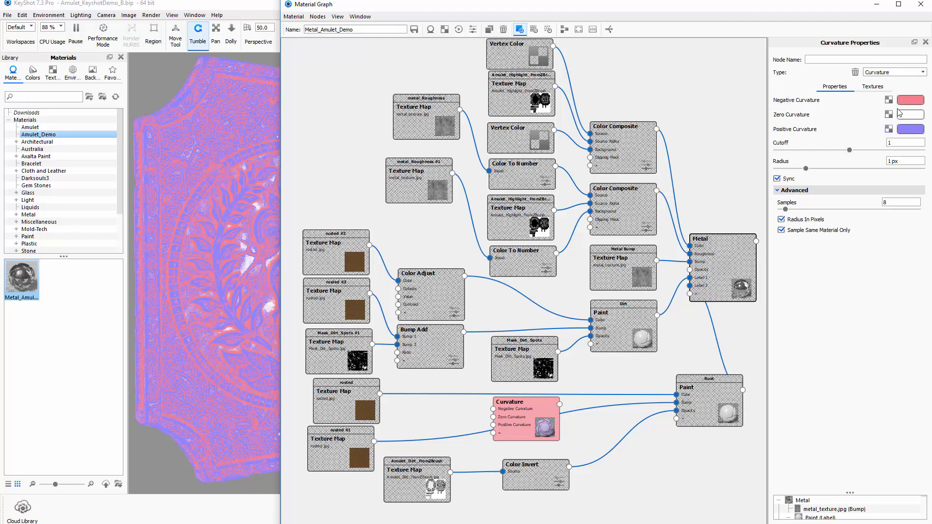
click(915, 101)
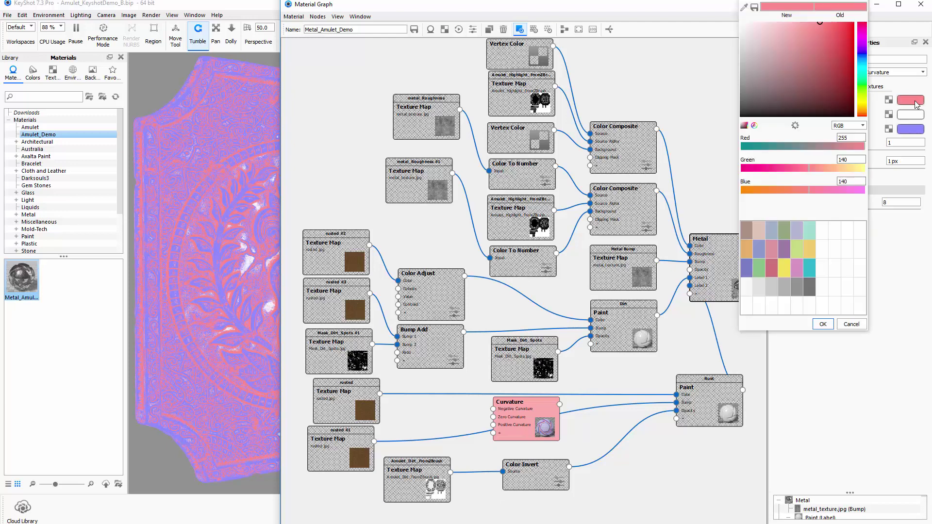
drag(787, 78, 741, 23)
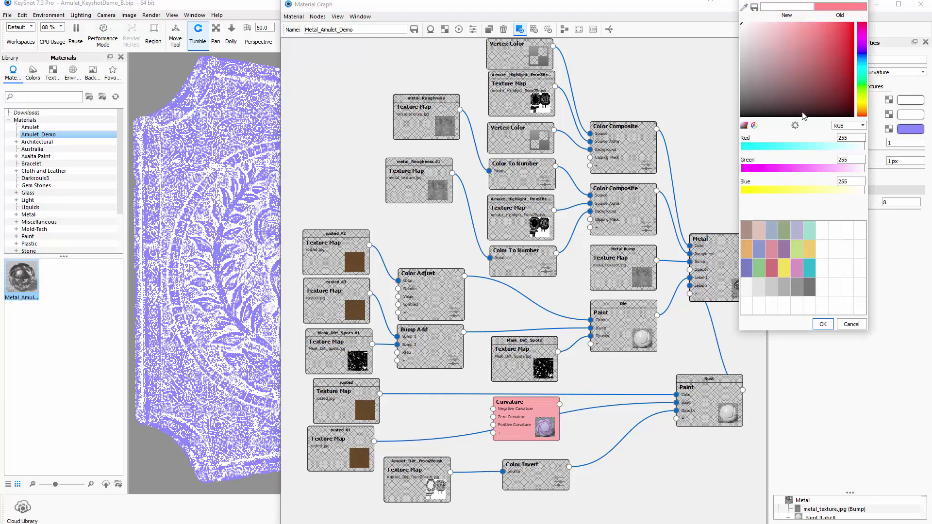
click(828, 324)
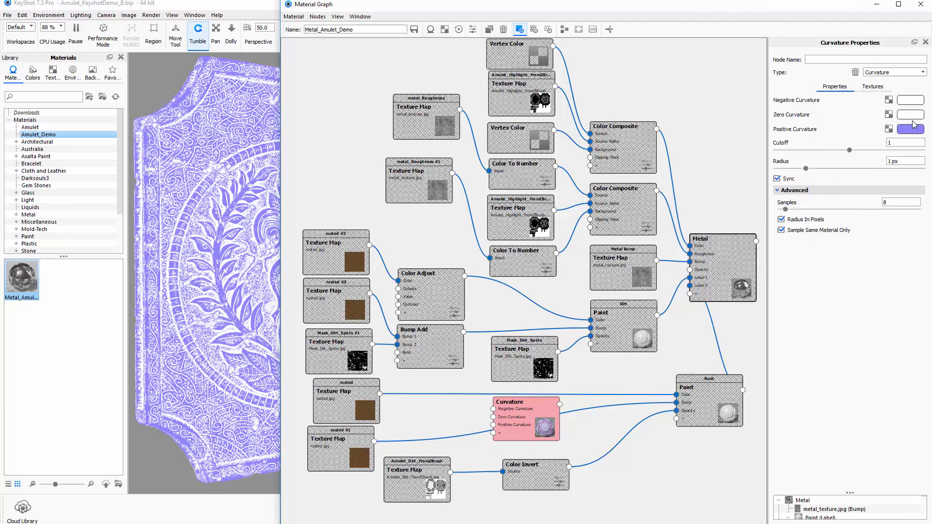
click(911, 130)
drag(735, 118, 718, 141)
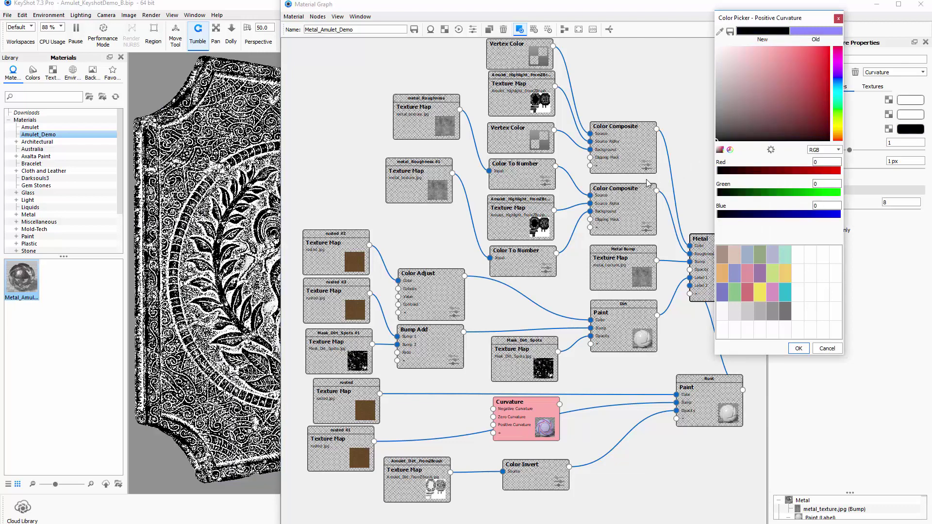
click(799, 349)
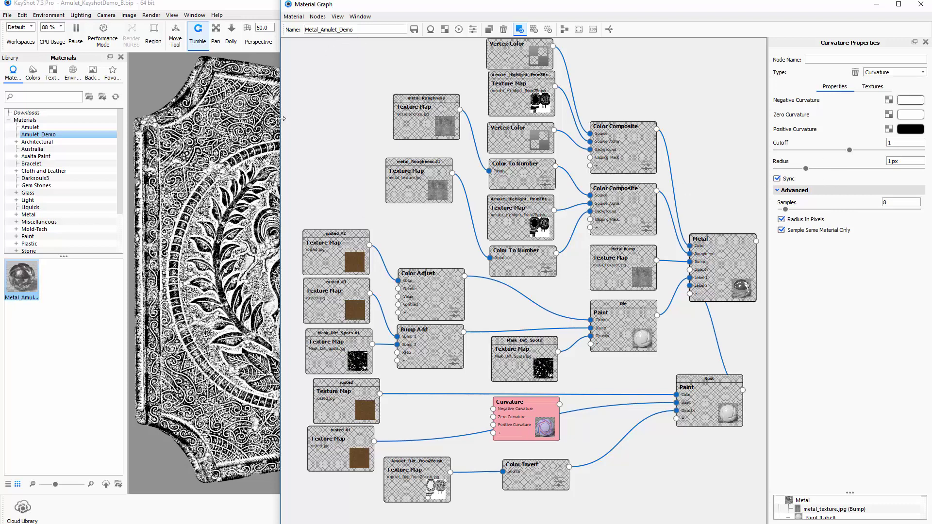
drag(281, 119, 407, 116)
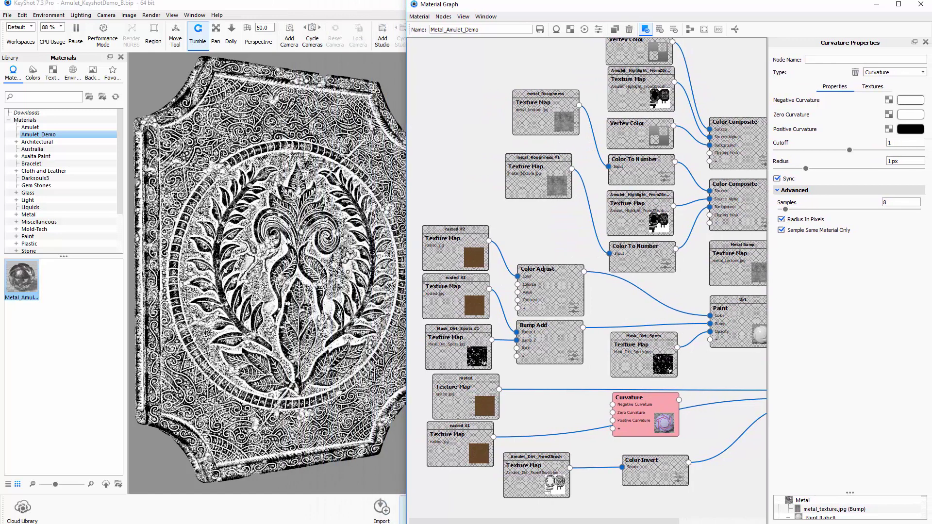
- Preview the Amulet_Dirt_FromZBrush map, then the Curvature mask, and widen the graph to show all nodes
drag(551, 482, 558, 477)
click(559, 478)
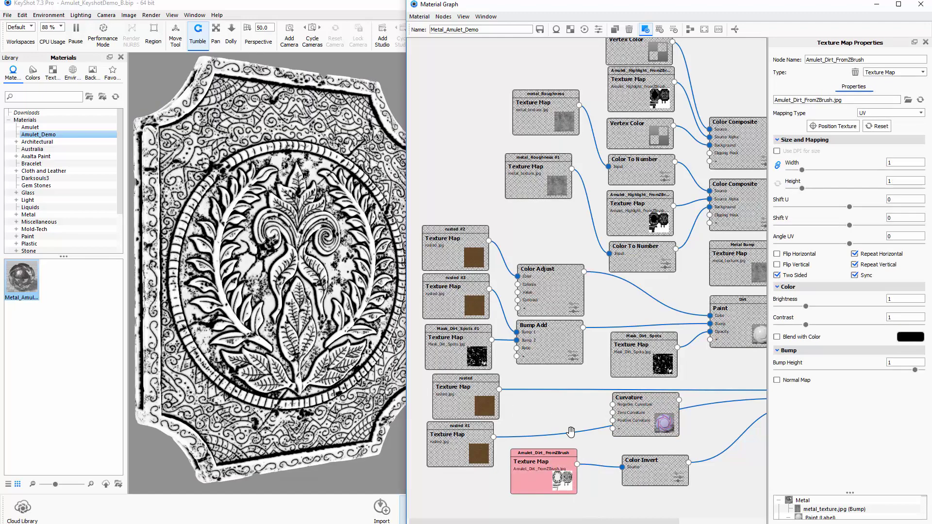
drag(639, 421, 622, 418)
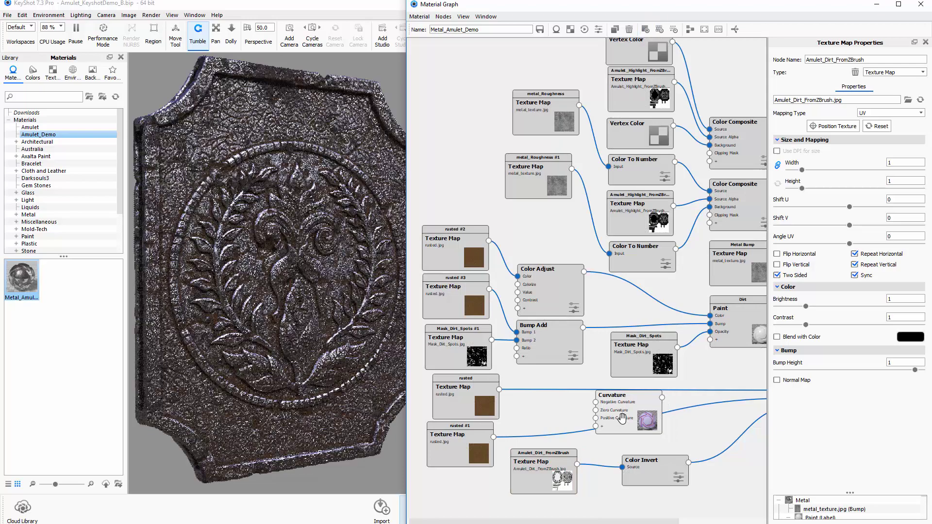
click(622, 418)
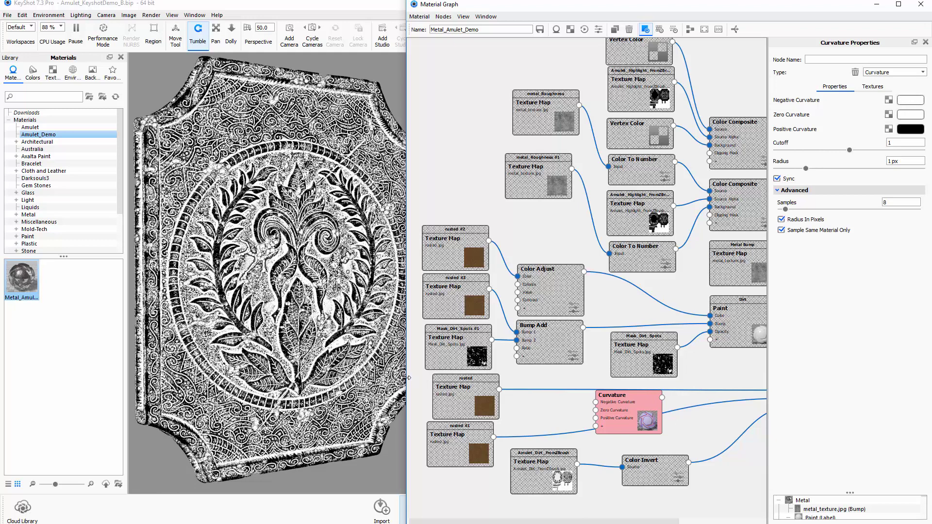
drag(407, 378, 291, 378)
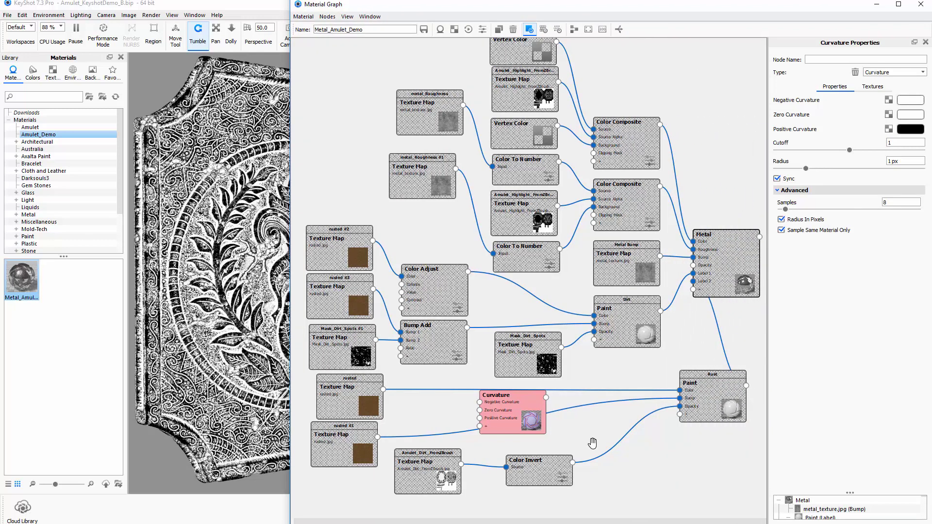
drag(534, 413, 511, 414)
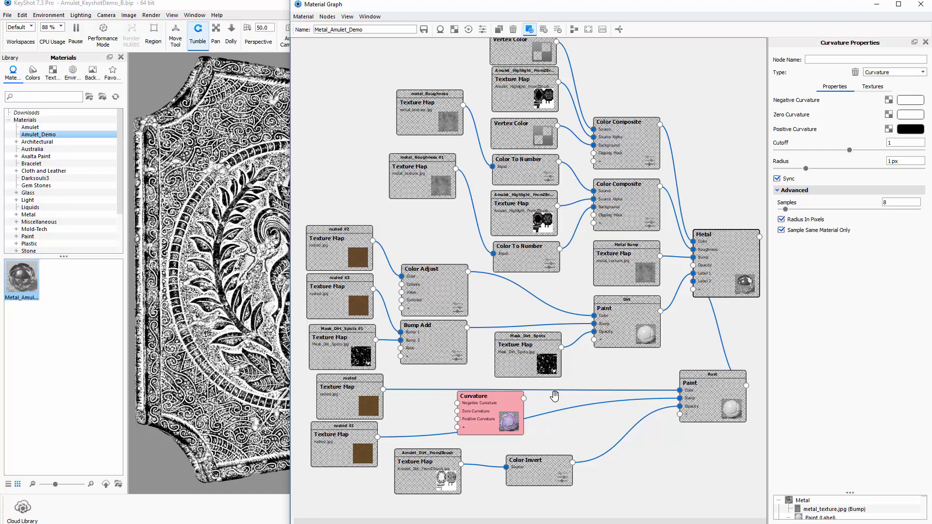
- Add a Utilities > Color Invert node fed by the Curvature output and arrange it
right_click(555, 396)
mouse_move(631, 488)
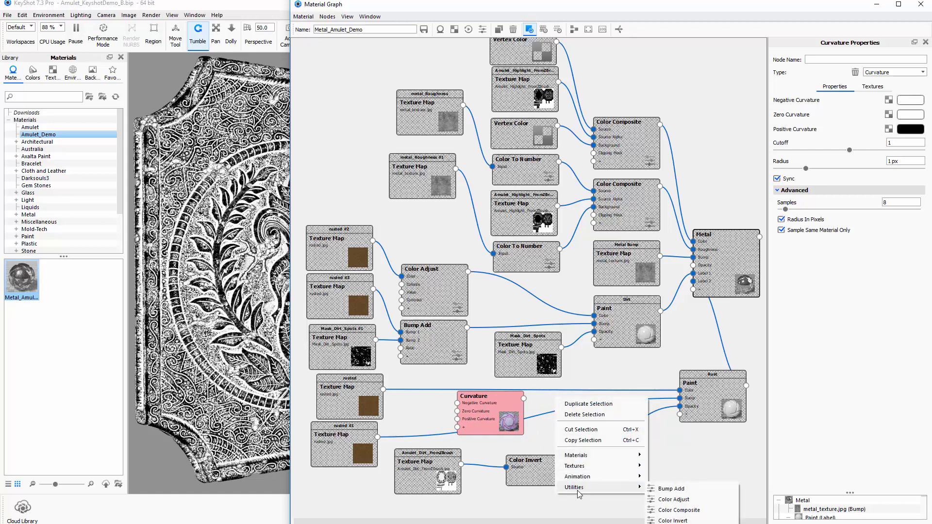
click(671, 520)
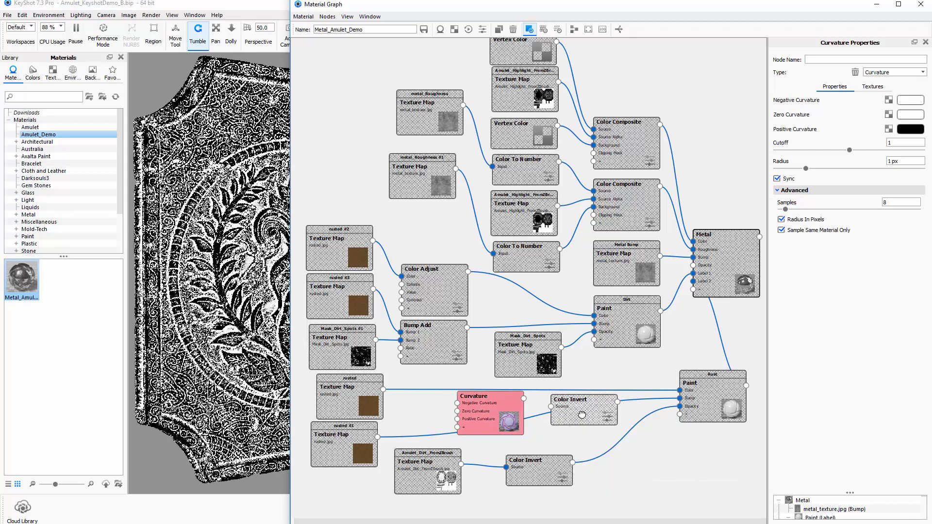
drag(524, 399, 575, 404)
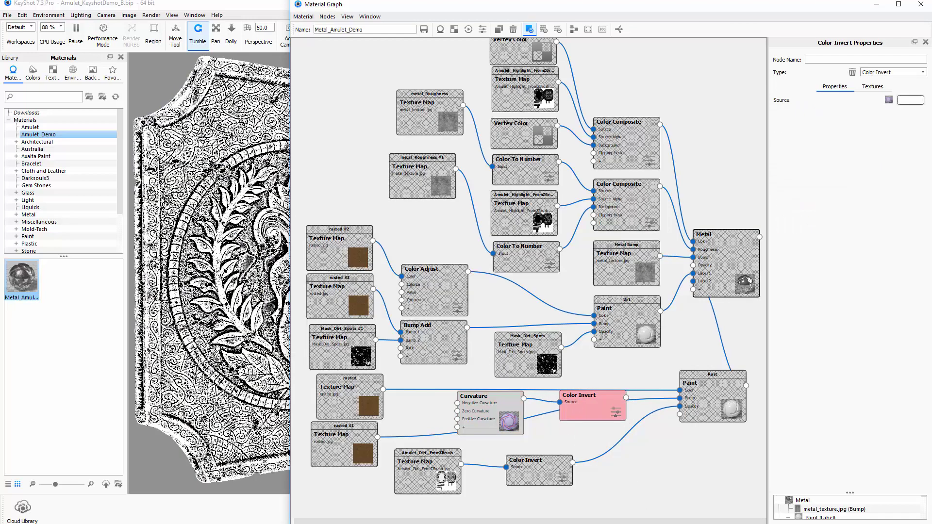
drag(500, 421, 488, 412)
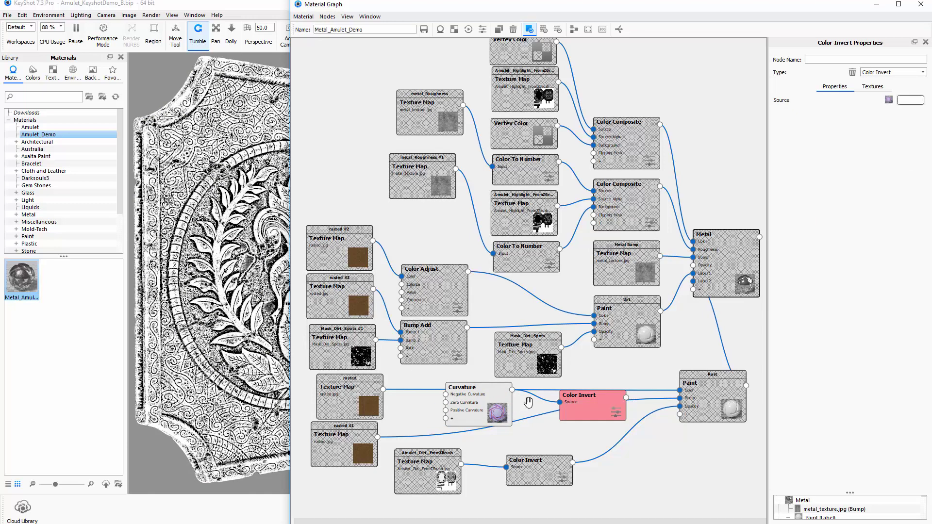
drag(590, 407, 606, 420)
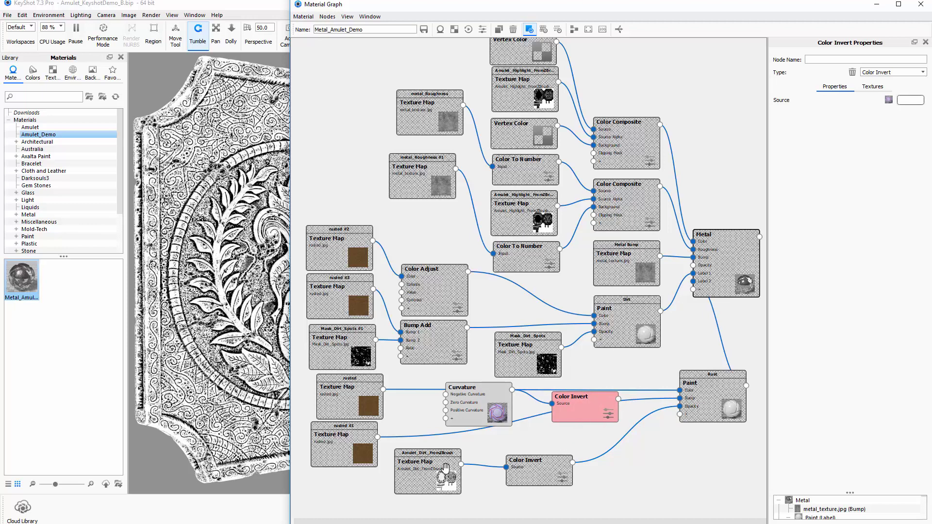
mouse_move(445, 468)
mouse_down()
mouse_move(441, 478)
mouse_move(454, 466)
mouse_up()
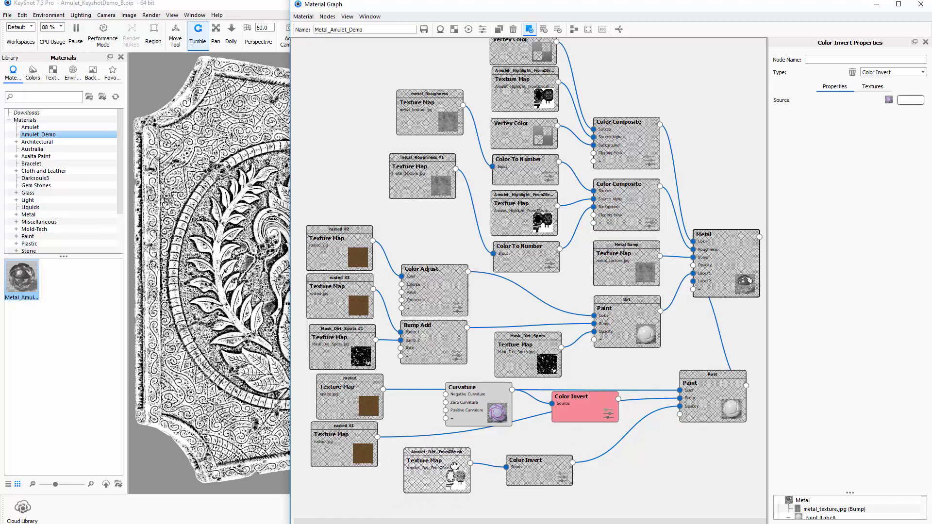
drag(615, 413, 607, 426)
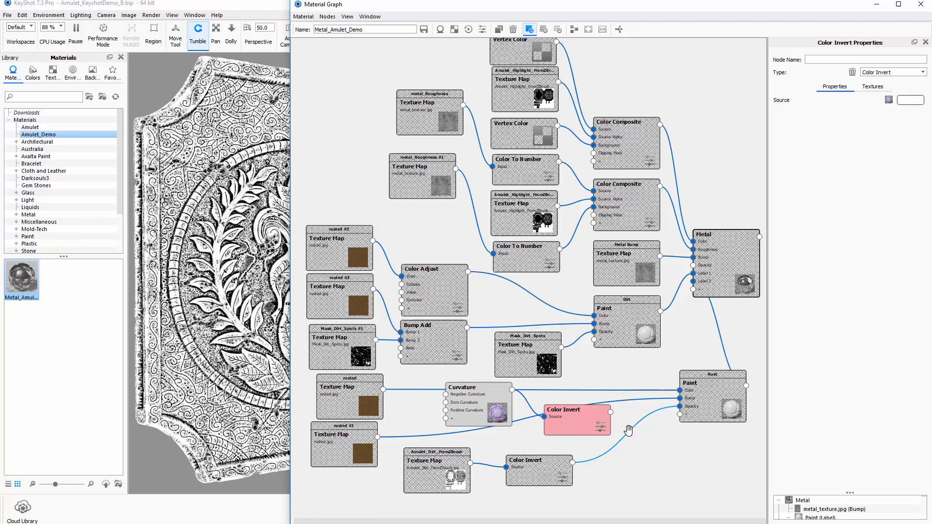
- Remove the dirt map's link to rust opacity, test inverted curvature there, then delete that Color Invert
right_click(628, 439)
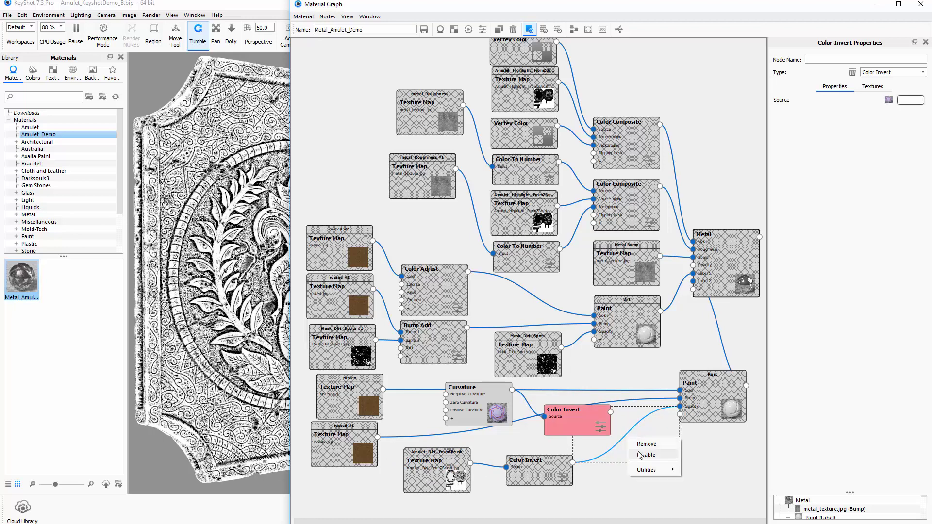
click(641, 444)
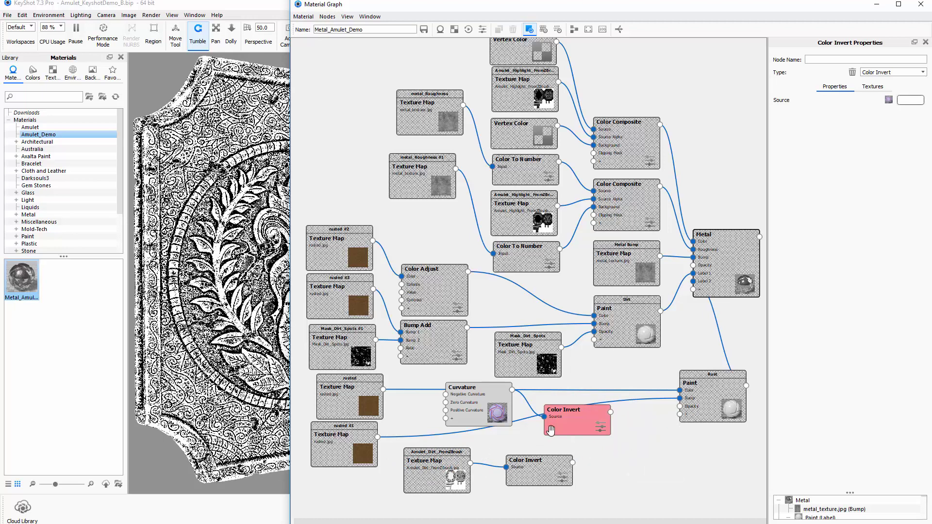
drag(550, 430, 558, 438)
mouse_move(619, 420)
mouse_down()
mouse_move(686, 413)
mouse_move(680, 406)
mouse_up()
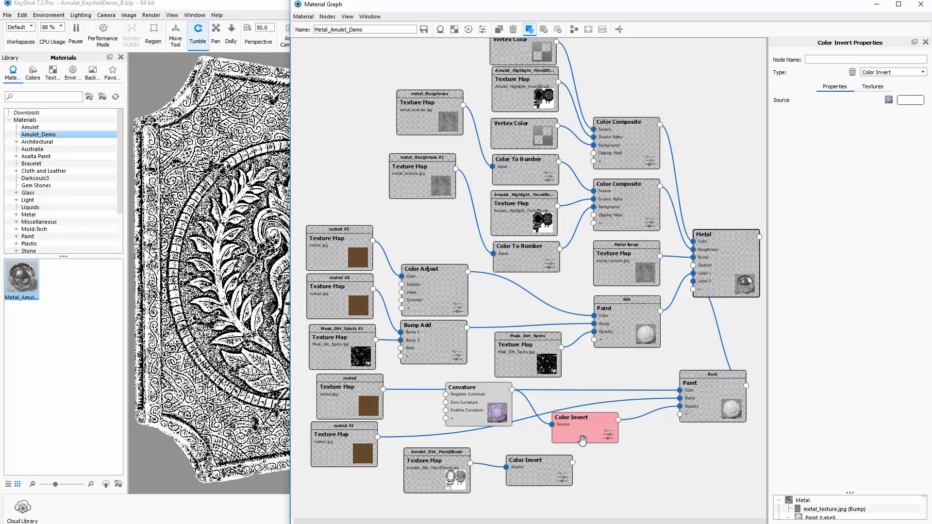
drag(588, 436, 608, 433)
drag(496, 403, 485, 411)
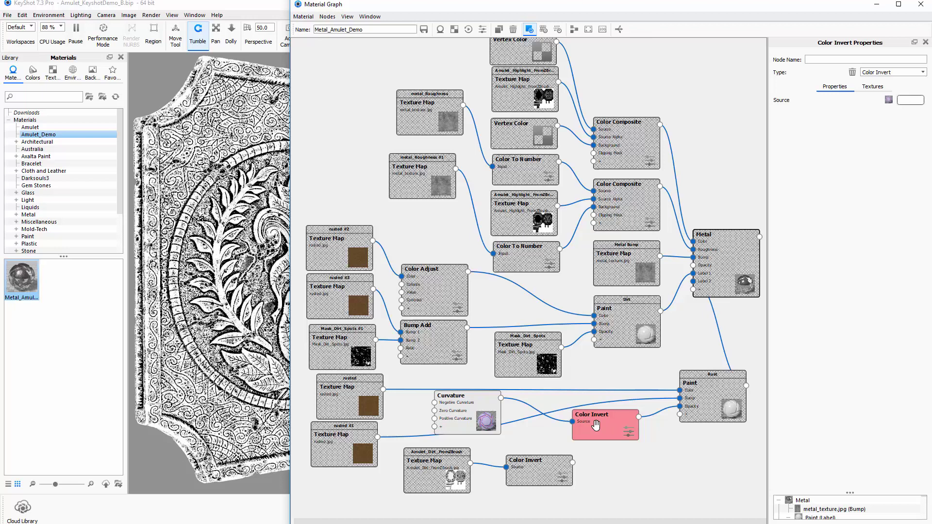
drag(598, 427, 590, 427)
drag(731, 266, 725, 262)
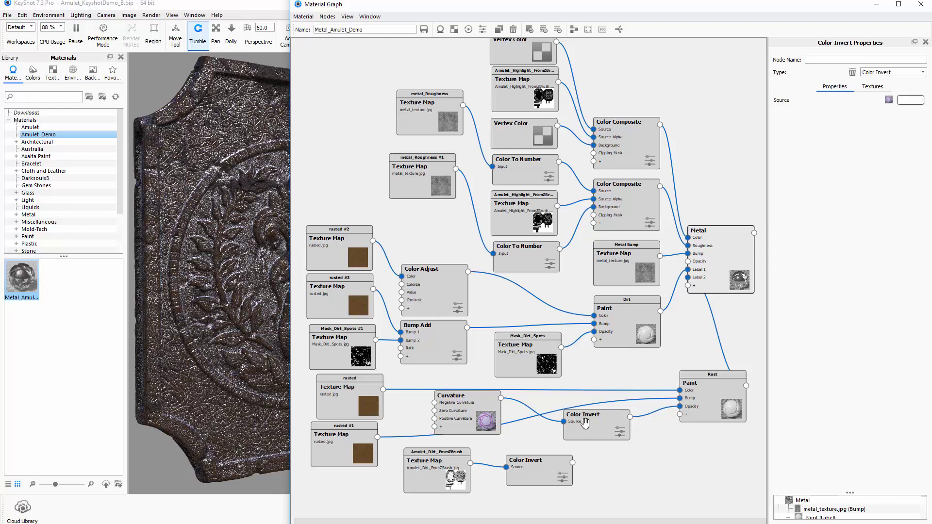
mouse_move(590, 420)
mouse_down()
mouse_move(585, 415)
mouse_move(595, 423)
mouse_up()
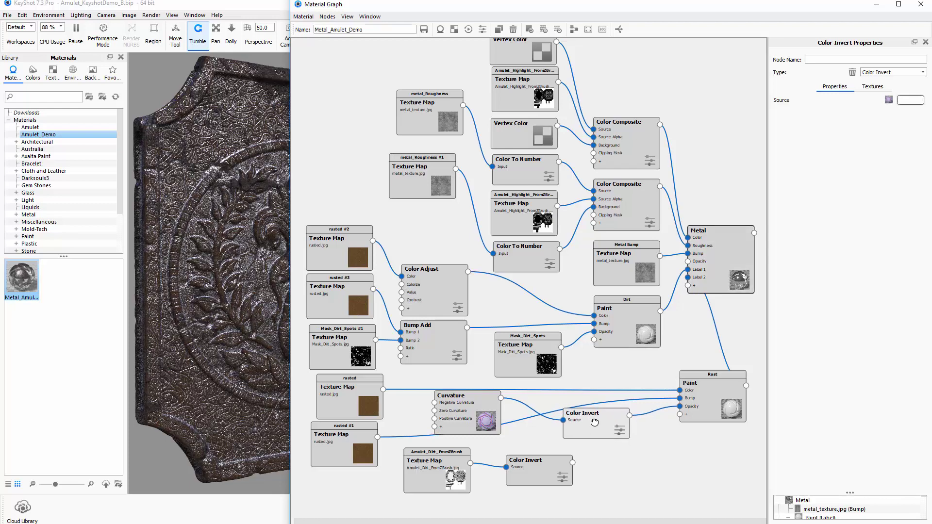
key(Delete)
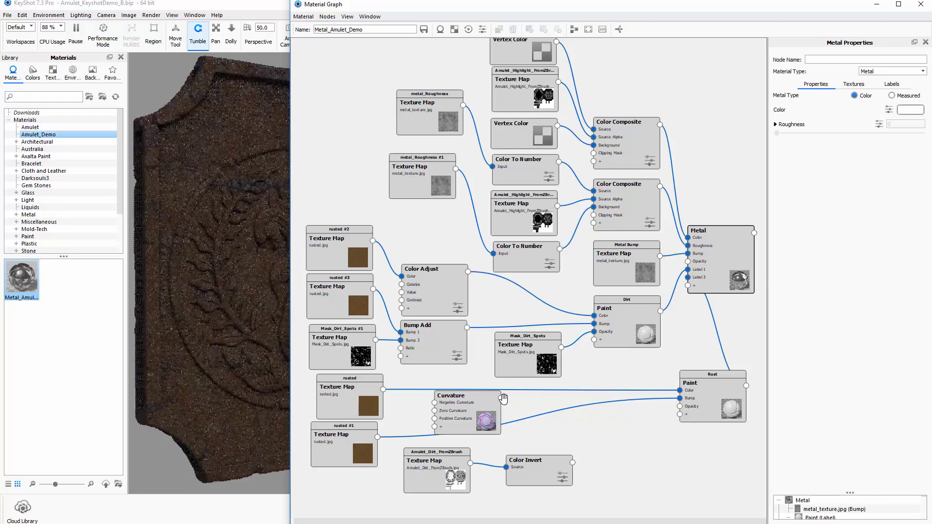
- Wire Curvature directly into the rust opacity and narrow the graph to show more render
drag(501, 398, 680, 406)
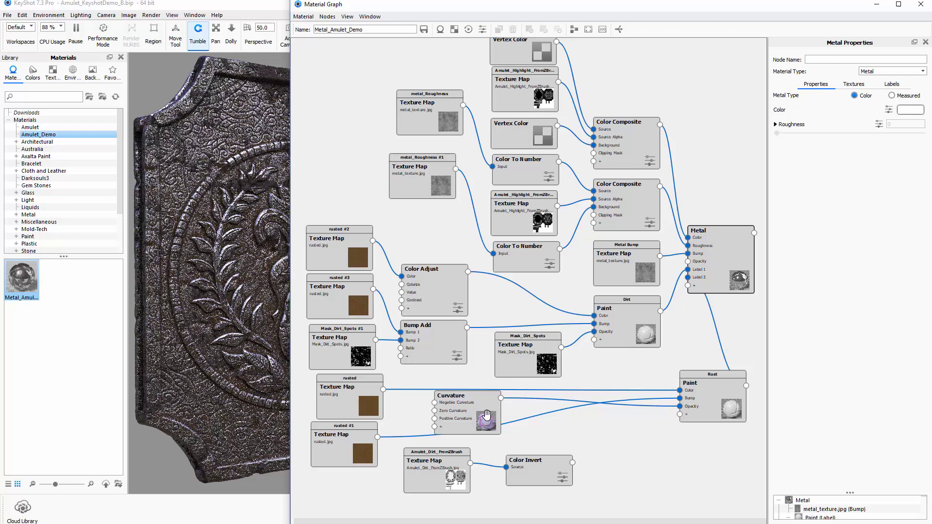
drag(487, 414, 610, 427)
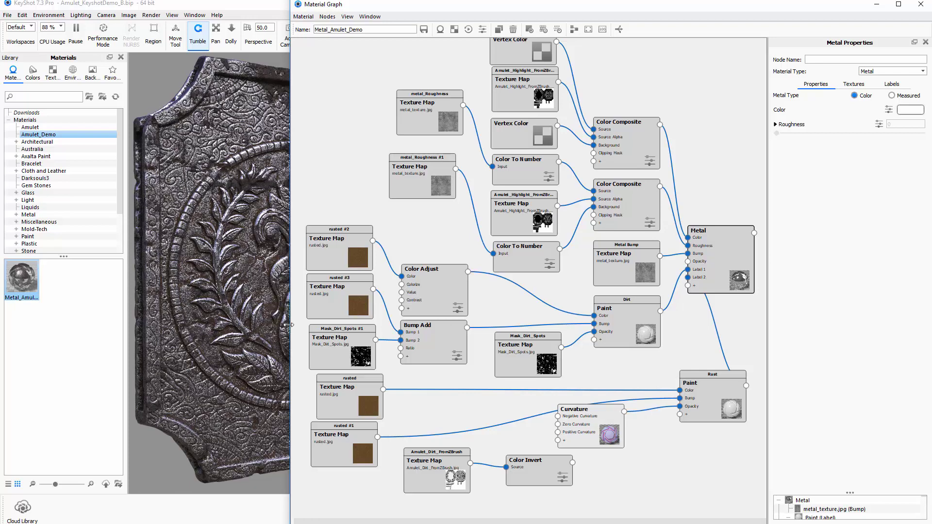
drag(289, 325, 263, 324)
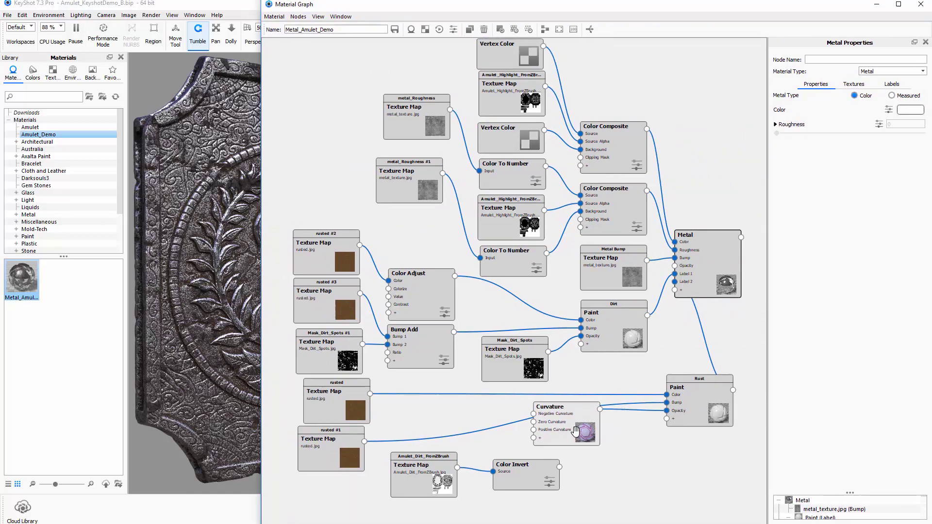
drag(581, 437, 568, 434)
- Preview the Curvature mask alone and tune it to Radius 3.395 px and Cutoff 1.752
key(c)
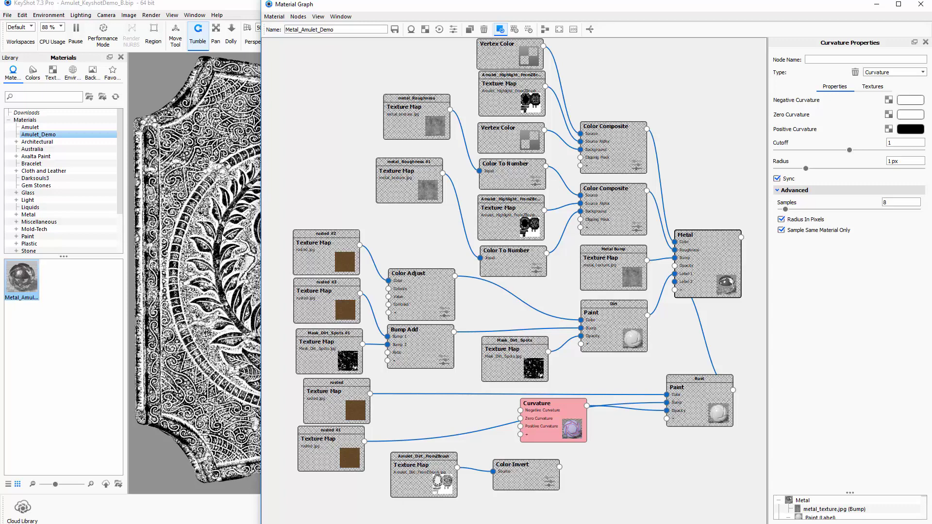
mouse_move(437, 476)
mouse_down()
mouse_move(441, 467)
mouse_move(438, 475)
mouse_up()
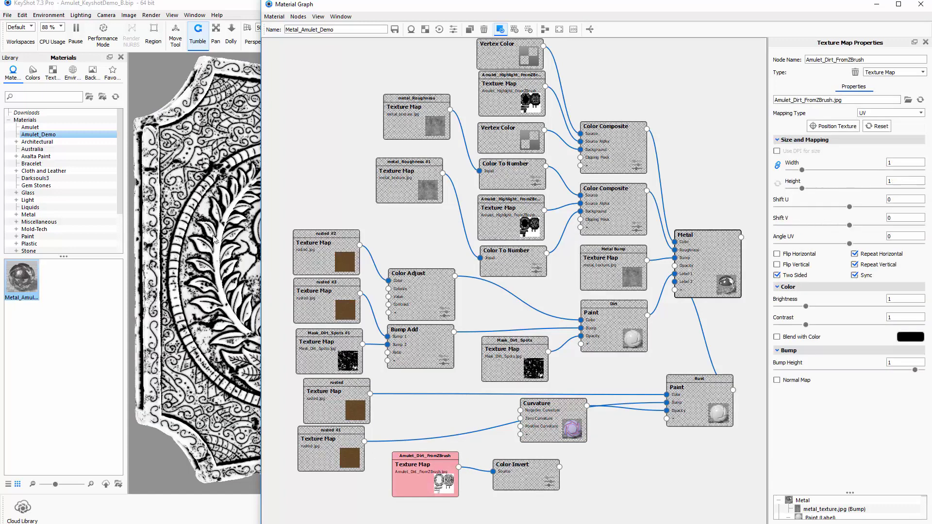
mouse_move(568, 425)
mouse_down()
mouse_move(615, 427)
mouse_move(558, 426)
mouse_up()
key(c)
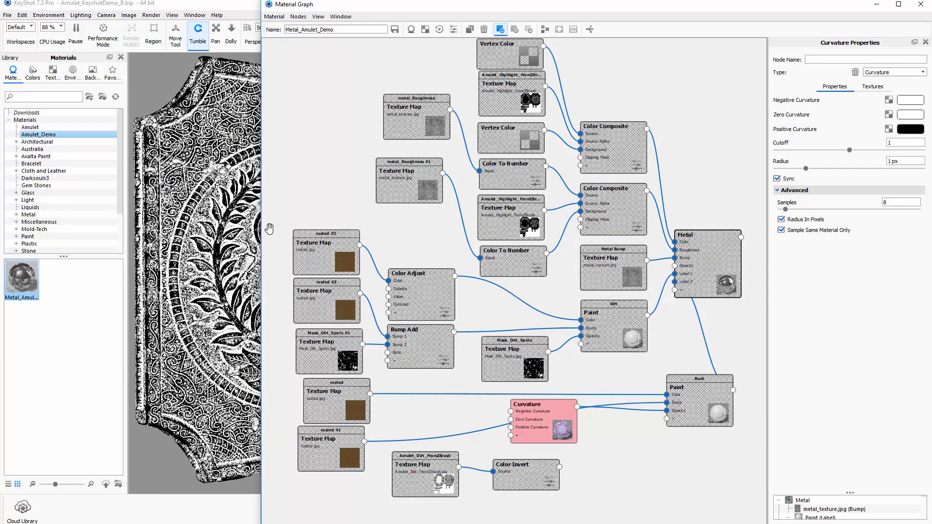
drag(261, 232, 371, 236)
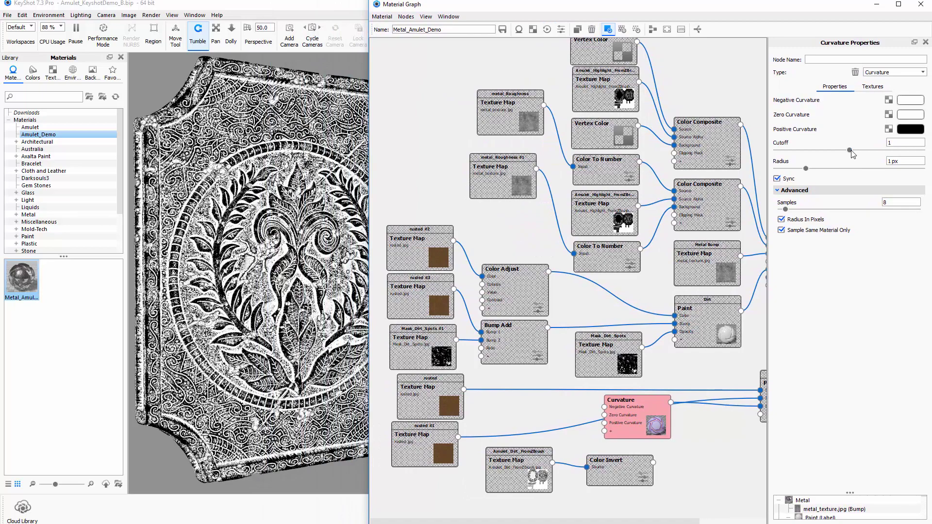
drag(852, 150, 865, 151)
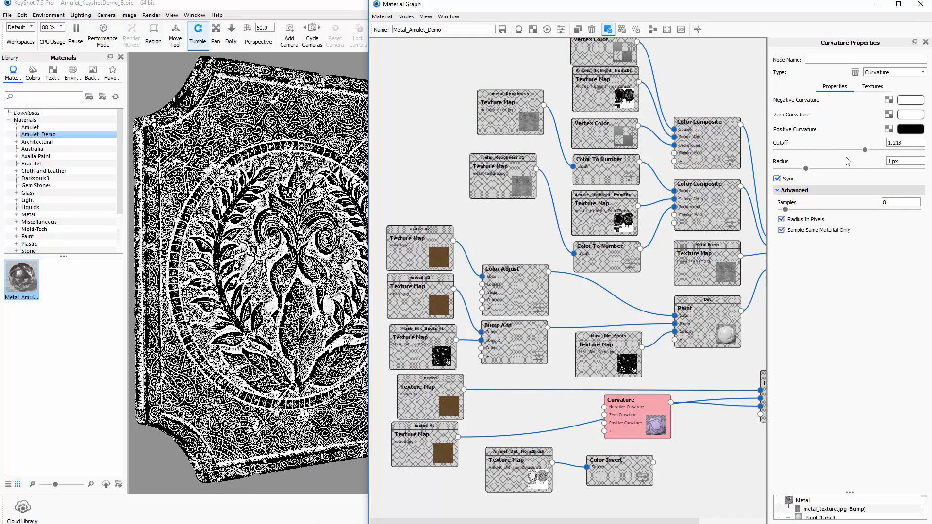
drag(806, 169, 876, 169)
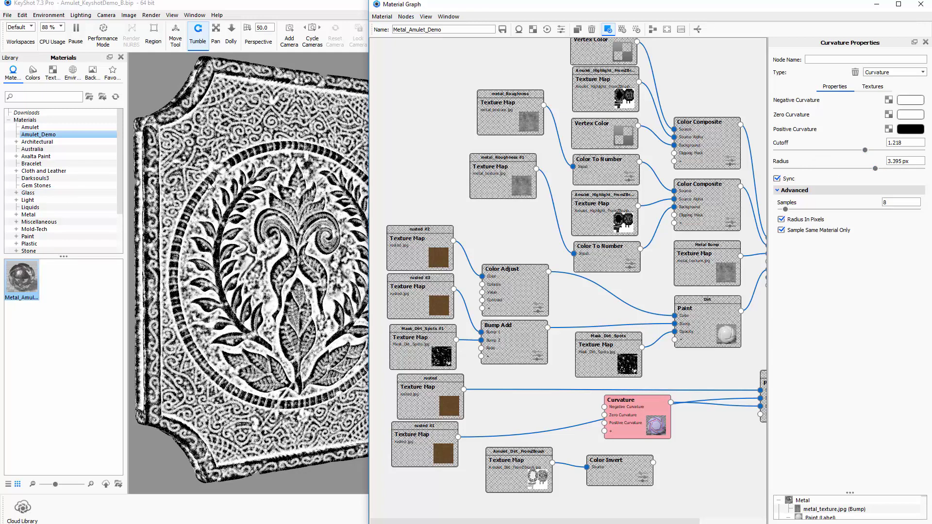
drag(852, 152, 804, 157)
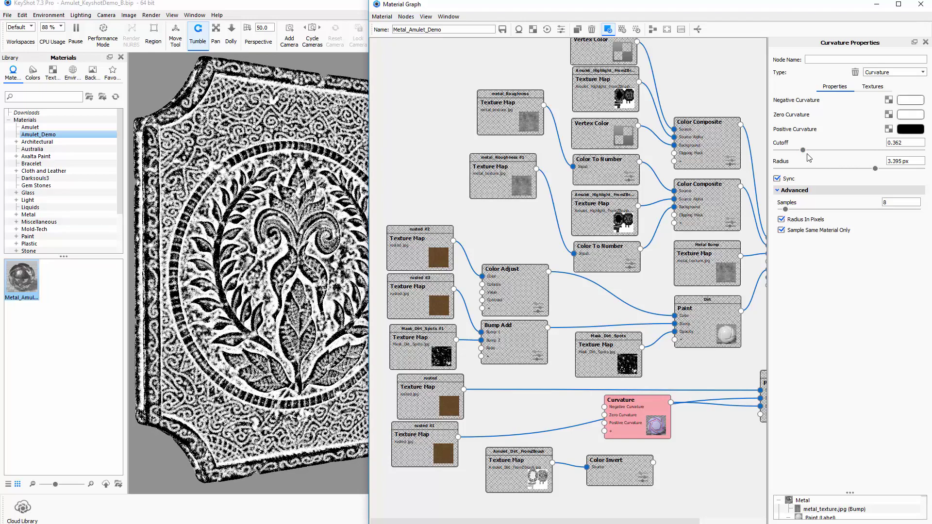
drag(804, 150, 907, 156)
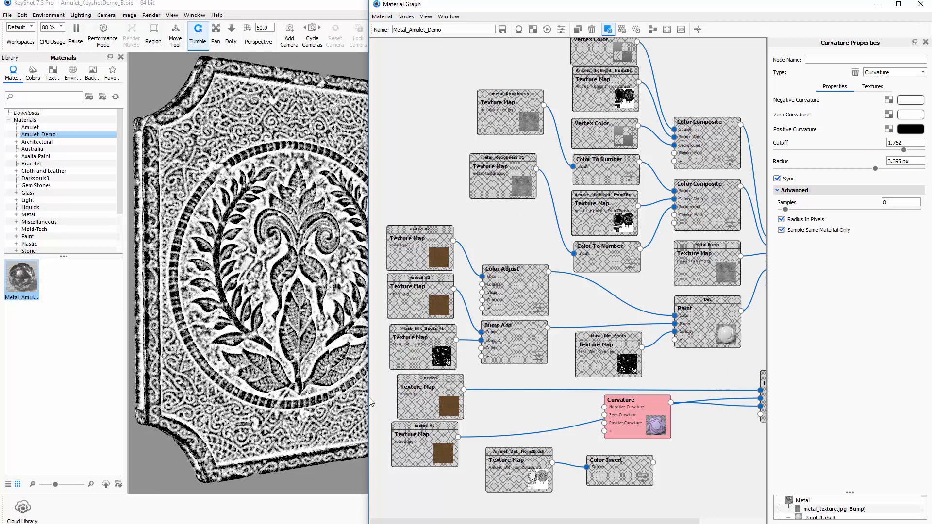
drag(368, 397, 234, 398)
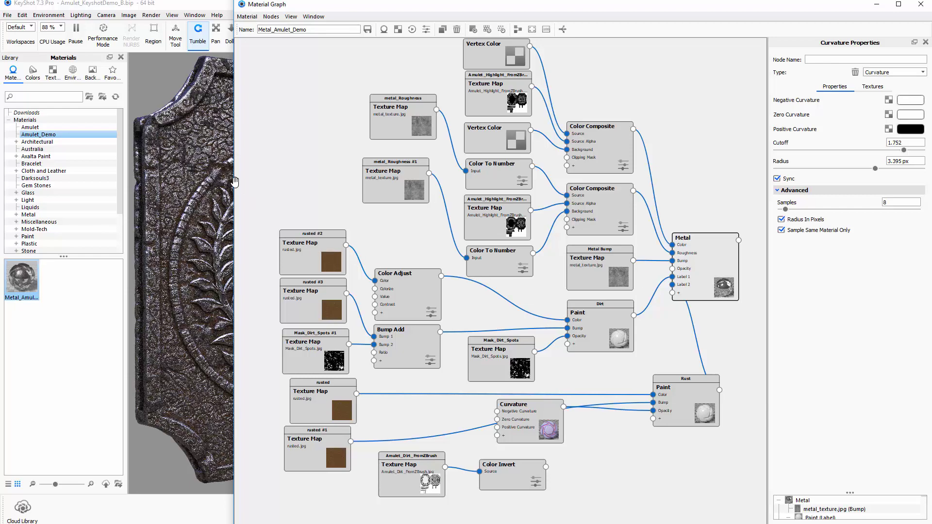
- Narrow the Material Graph until the full amulet with curvature-masked rust is visible
drag(234, 182, 440, 185)
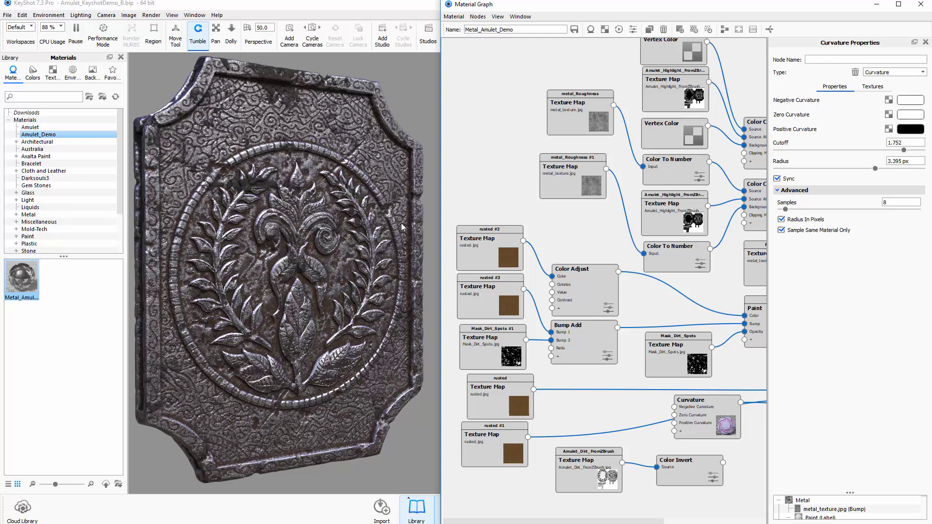
- Hide the Material Graph and view the amulet through the Cam_Lock camera
click(877, 5)
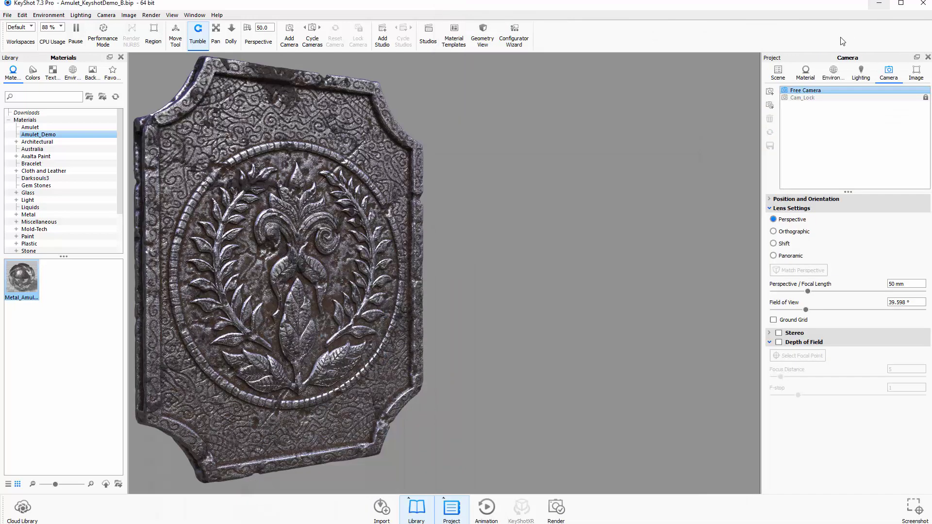
click(808, 98)
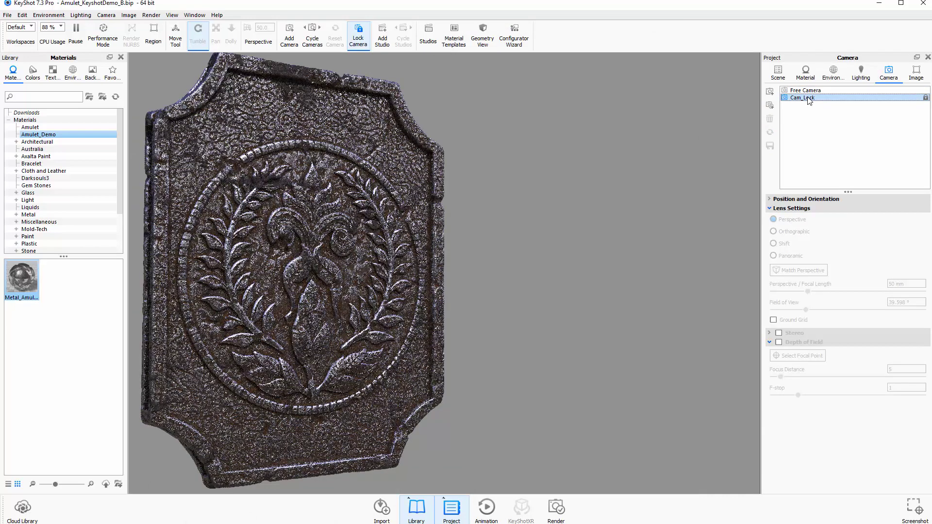
right_click(485, 235)
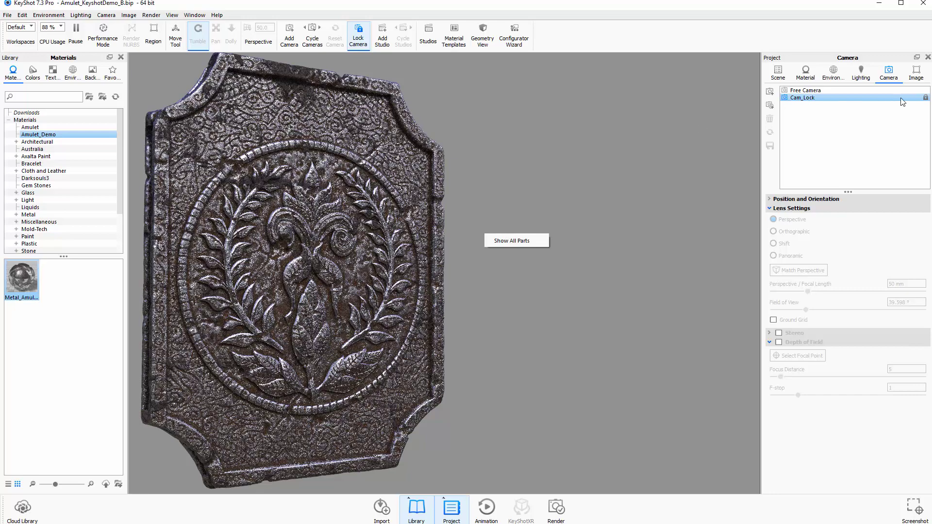
- Unlock Cam_Lock, orbit the amulet slightly, then lock the camera again
click(925, 97)
drag(647, 235, 639, 235)
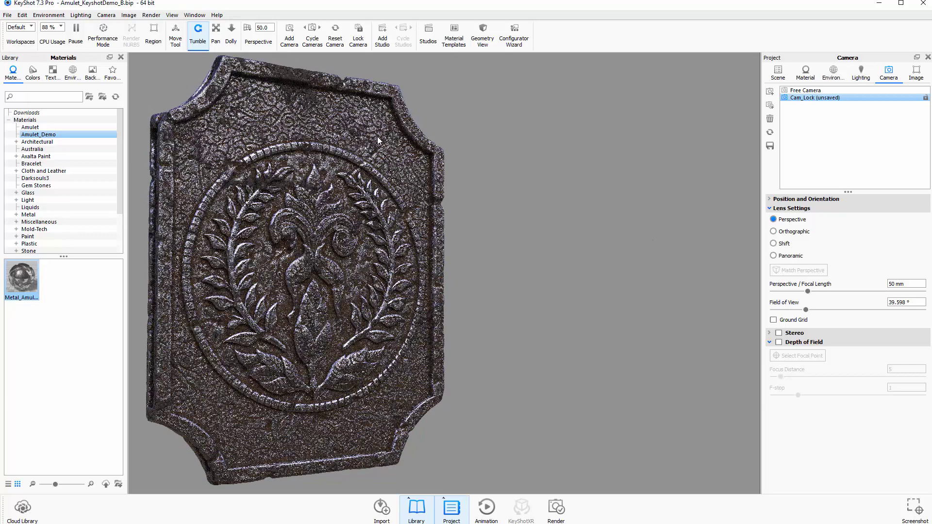
drag(469, 159, 467, 162)
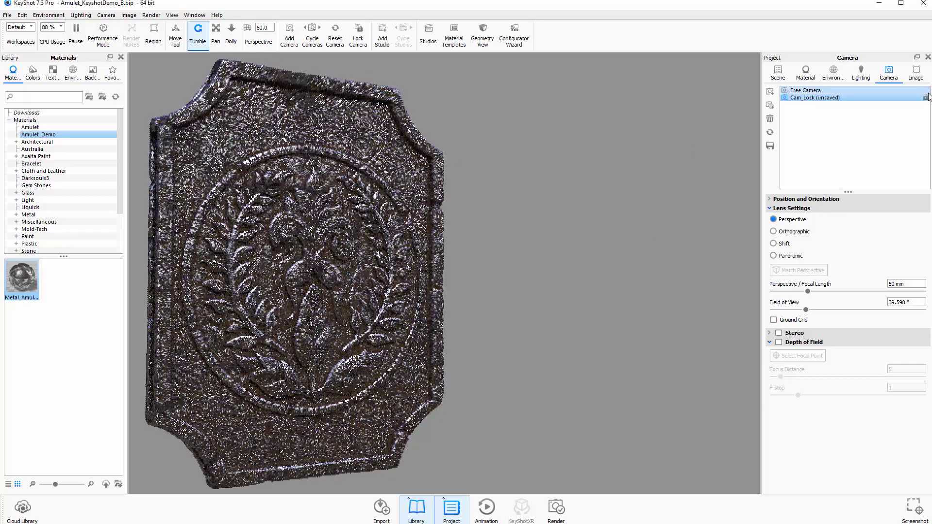
click(925, 98)
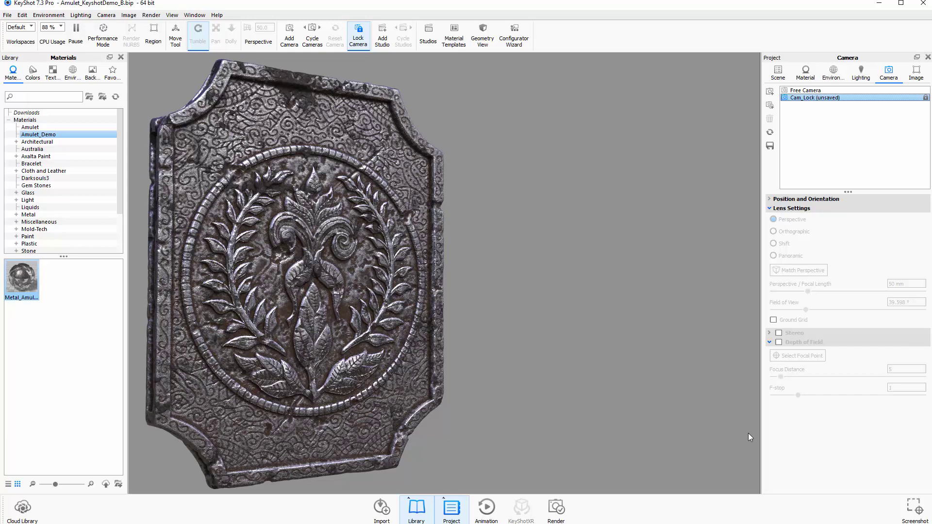
- Disable the Curvature-to-Rust Opacity link and wire Color Invert's output into Rust Paint Opacity
key(m)
middle_drag(691, 462, 670, 458)
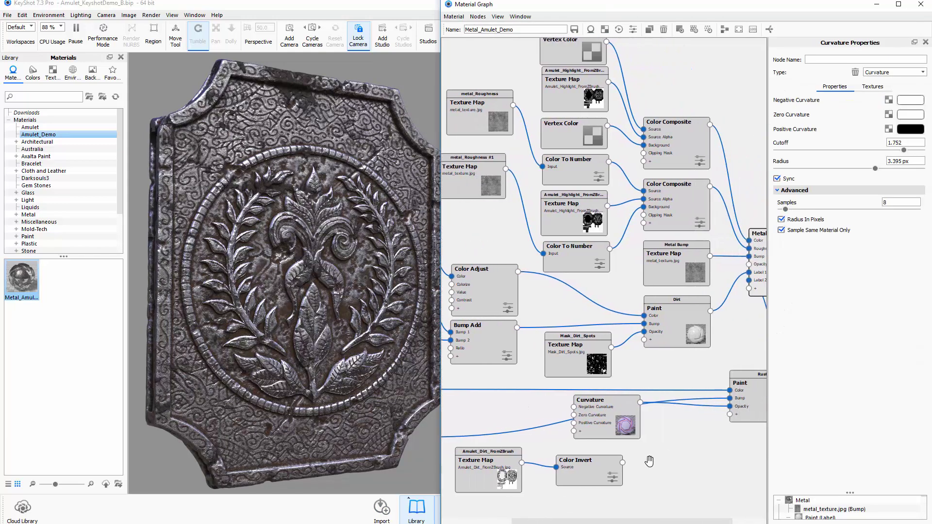
drag(486, 472, 487, 472)
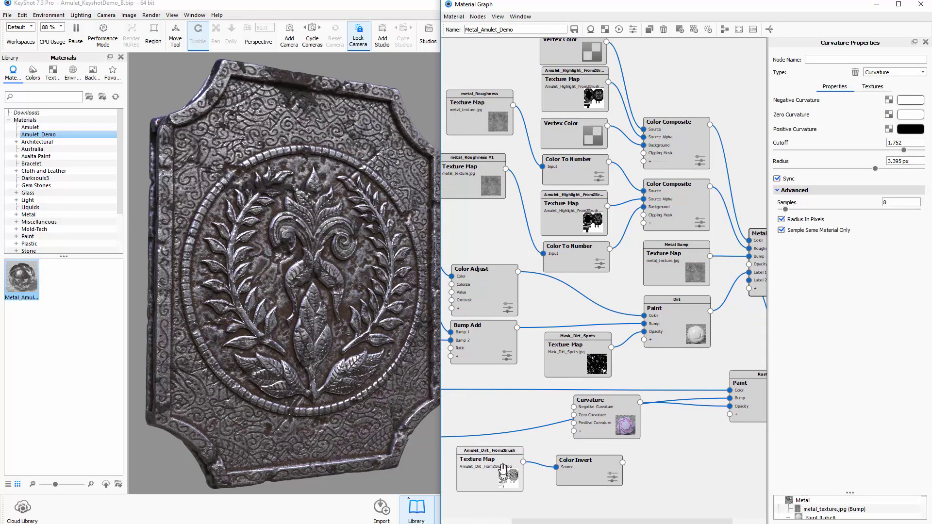
drag(598, 413, 584, 421)
right_click(676, 410)
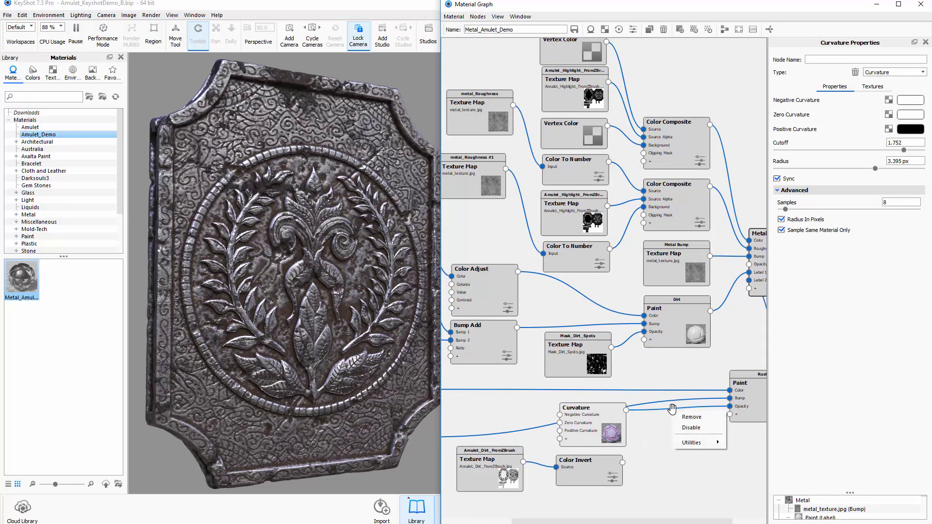
click(684, 428)
mouse_move(623, 463)
mouse_down()
mouse_move(704, 437)
mouse_move(730, 406)
mouse_up()
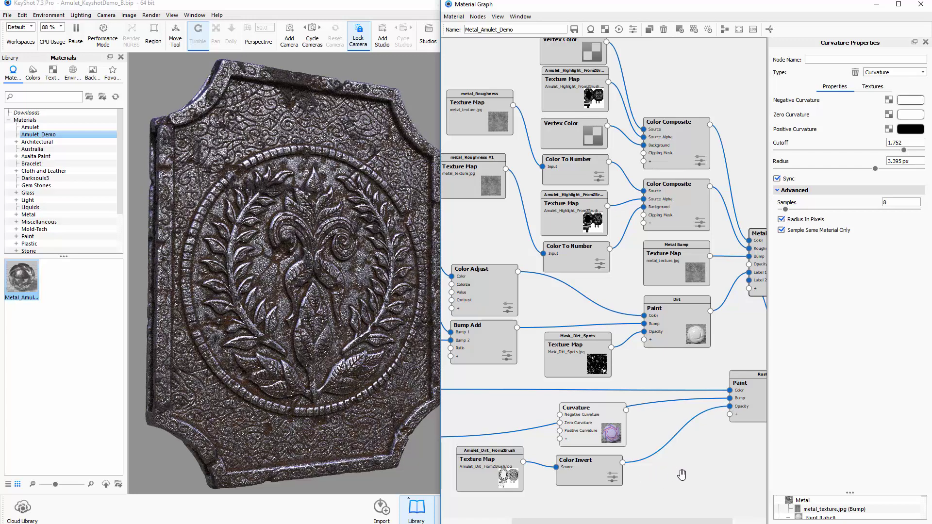
key(alt+F4)
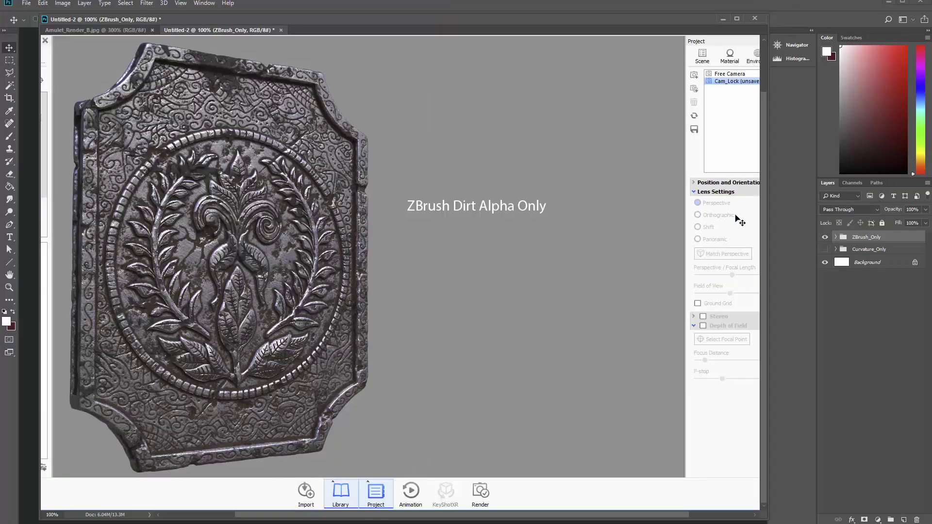
- Show Curvature_Only, toggle ZBrush_Only, and zoom to 200% on the amulet's top arch
click(825, 249)
click(825, 237)
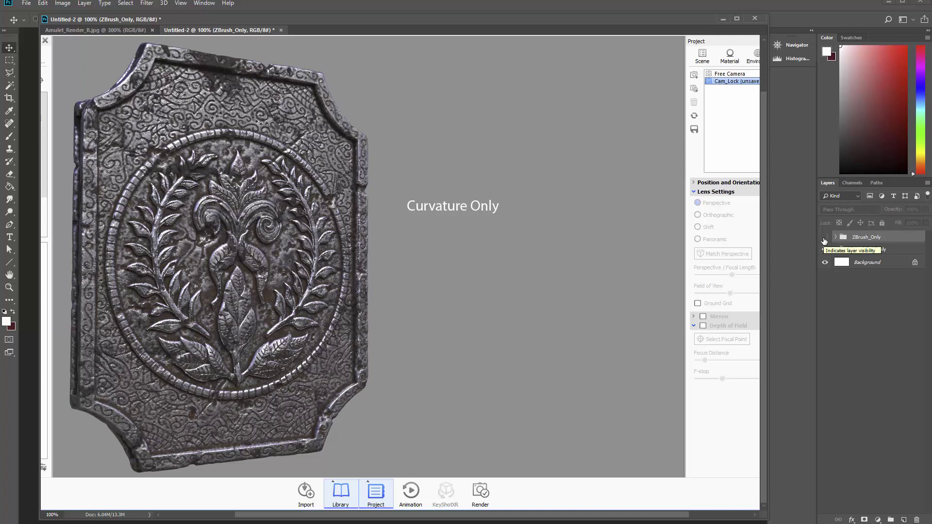
click(825, 237)
click(825, 237)
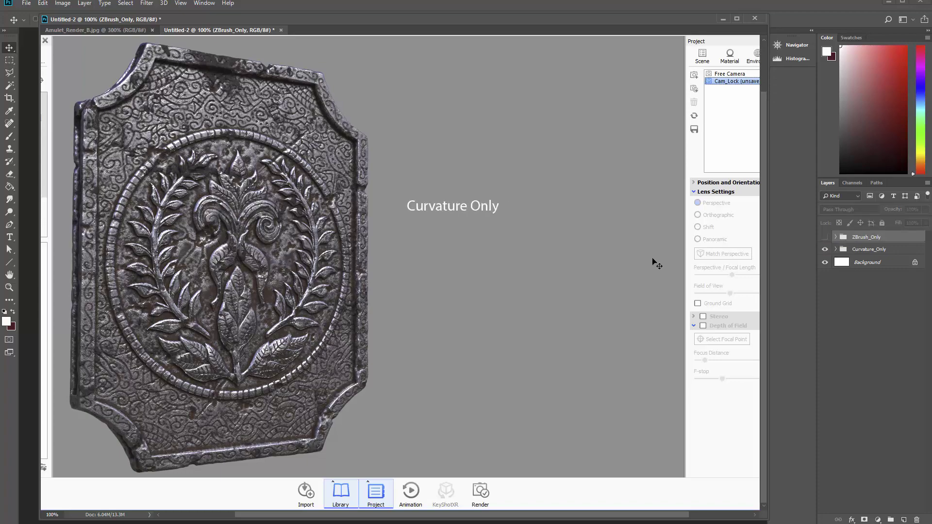
key(z)
click(220, 287)
click(233, 285)
key(h)
drag(233, 284, 504, 397)
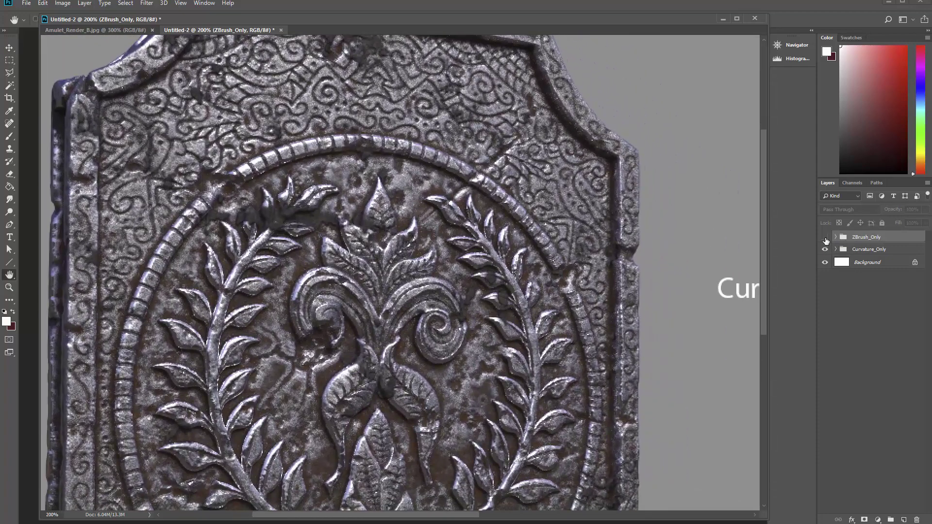
- Toggle ZBrush_Only repeatedly against the curvature render, then zoom back out to 100%
click(826, 239)
click(825, 239)
click(826, 239)
click(825, 239)
click(825, 239)
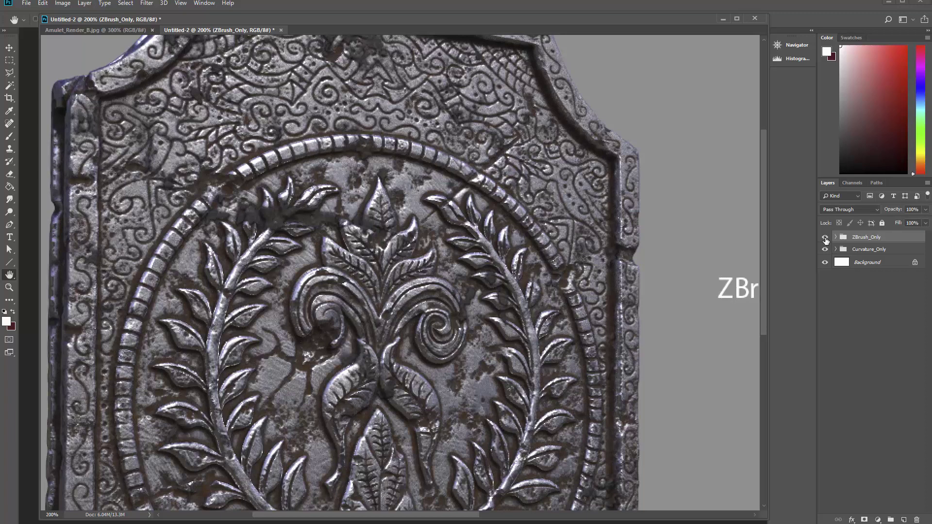
click(825, 239)
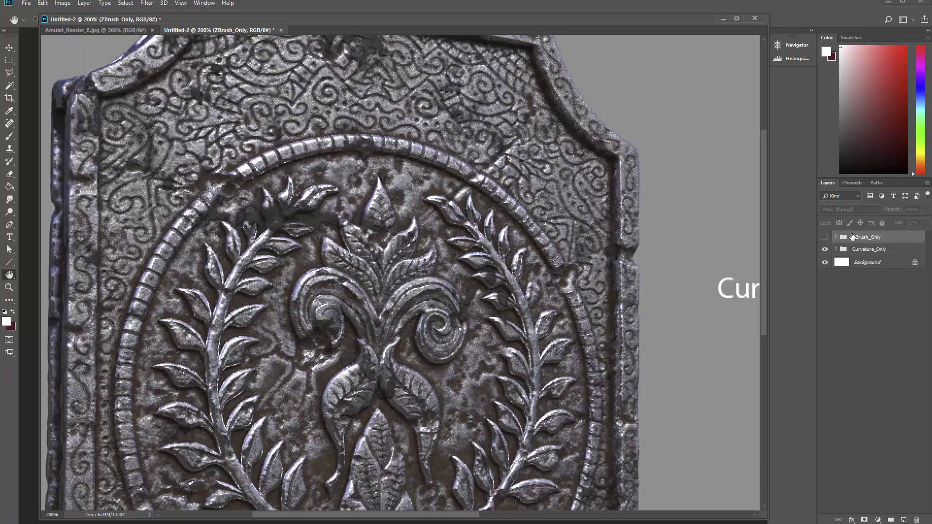
click(826, 237)
key(z)
alt+click(454, 316)
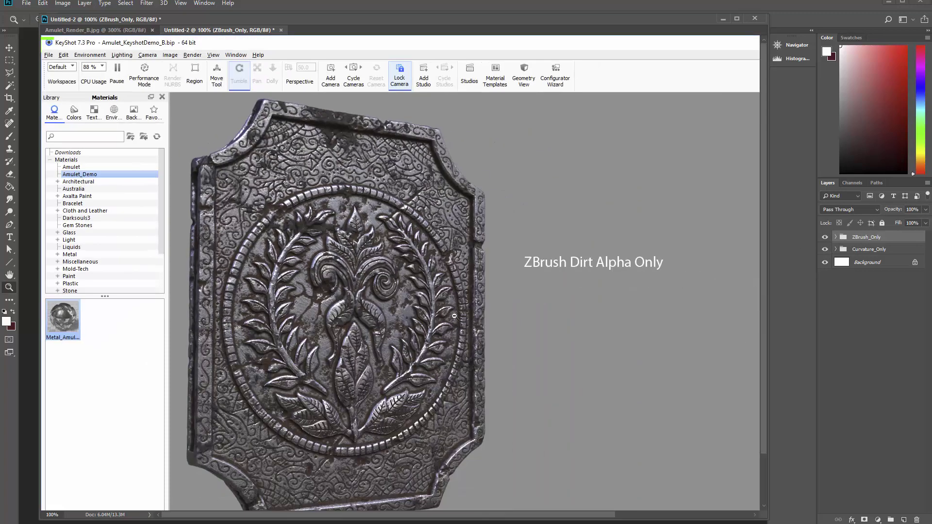
- Fade the ZBrush_Only group to 46% opacity, then restore it to 100%
click(926, 210)
drag(925, 221, 902, 220)
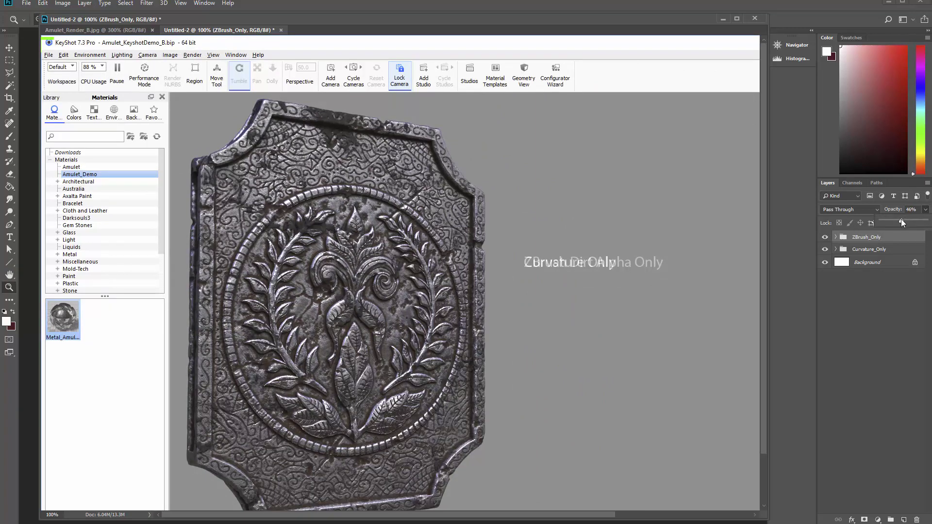
drag(901, 219, 926, 221)
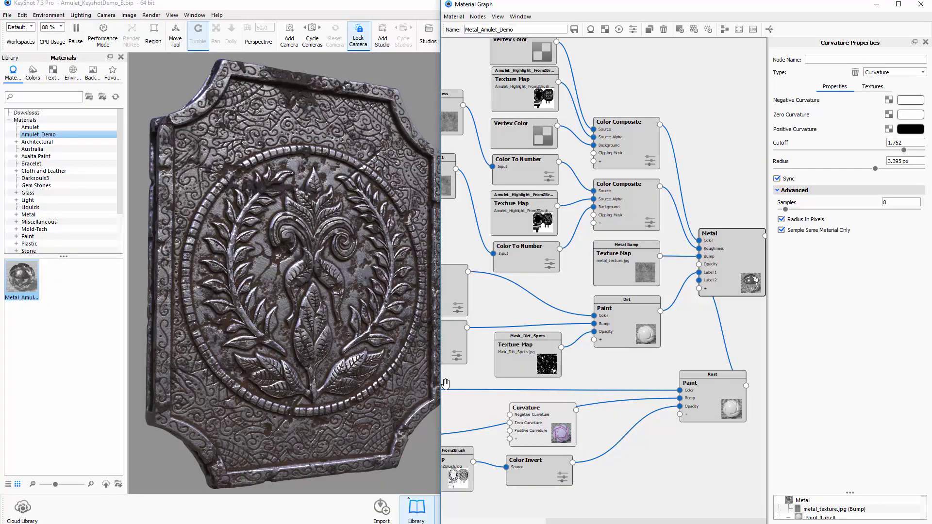
- Widen the graph and add a Color Composite node near the Rust paint
drag(441, 384, 315, 384)
drag(541, 427, 510, 402)
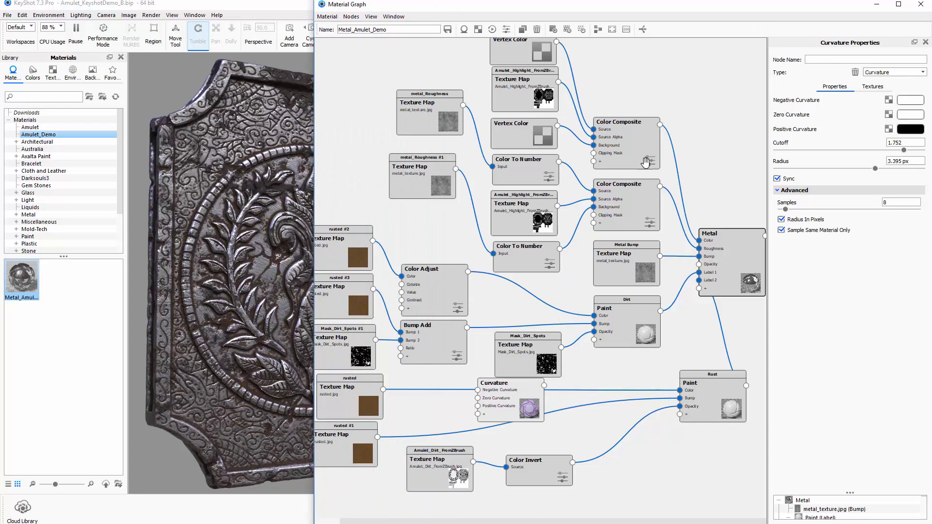
right_click(563, 288)
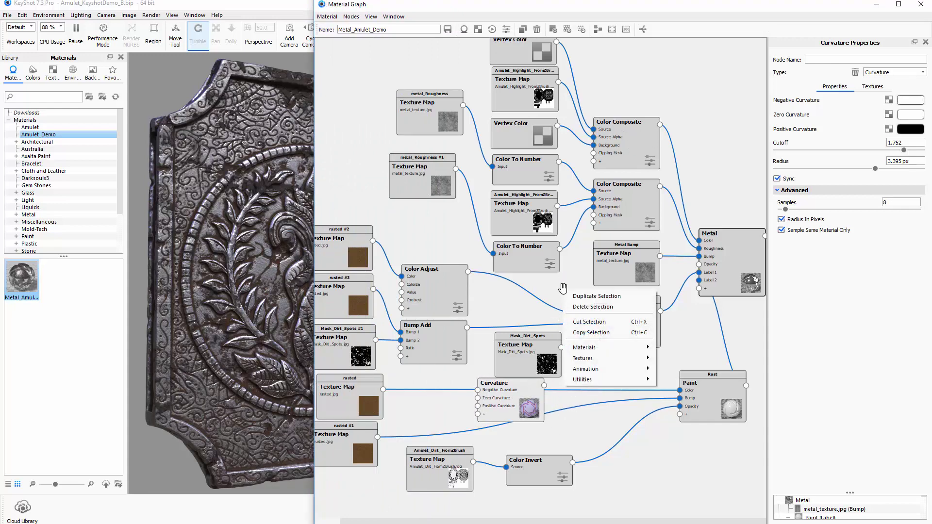
mouse_move(605, 378)
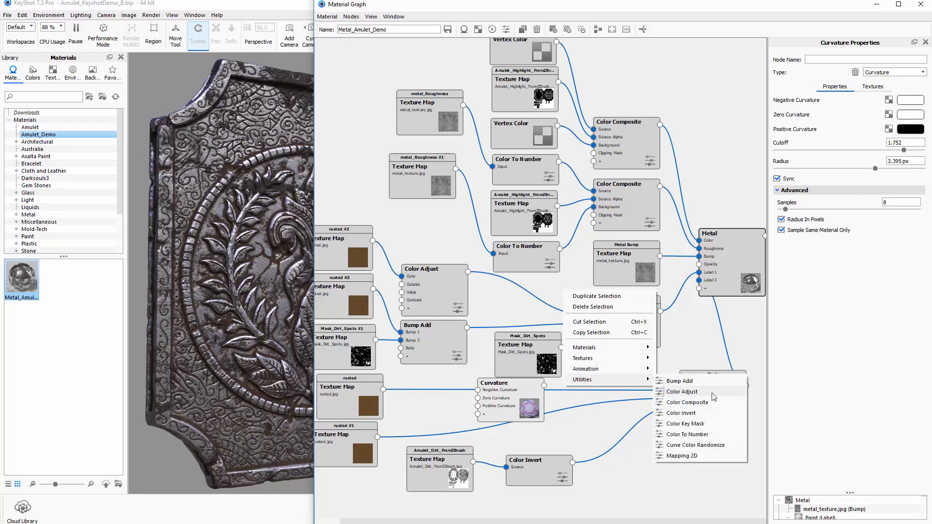
click(687, 403)
drag(609, 322, 618, 419)
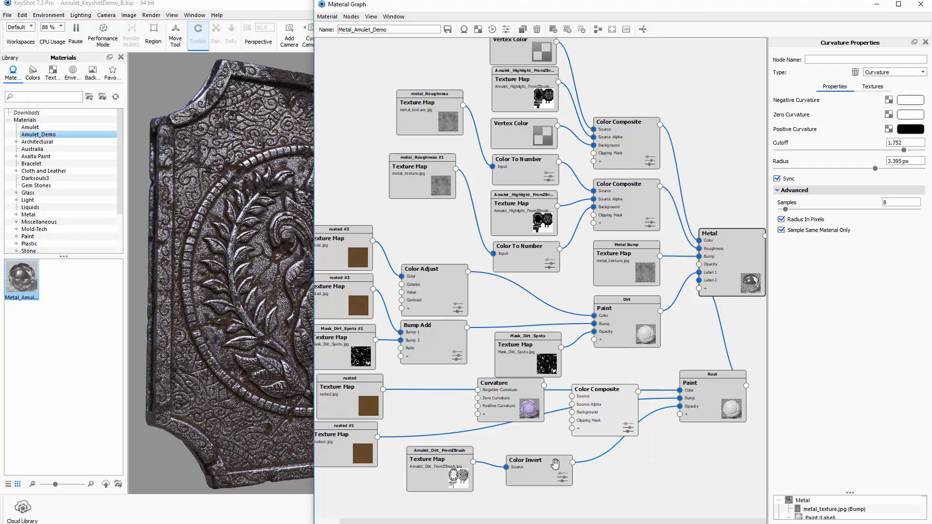
- Feed Color Composite into the Rust paint's Opacity and delete the Color Invert node
drag(555, 465, 543, 472)
right_click(591, 467)
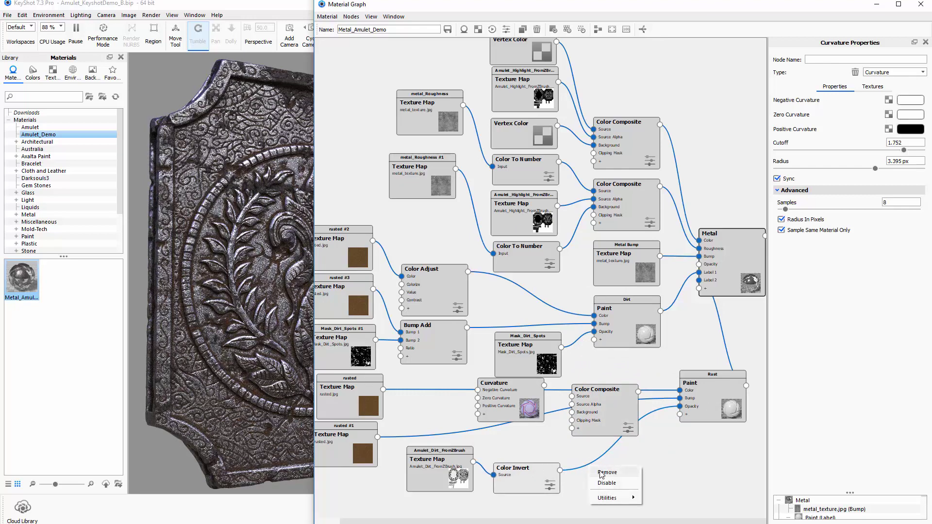
click(607, 483)
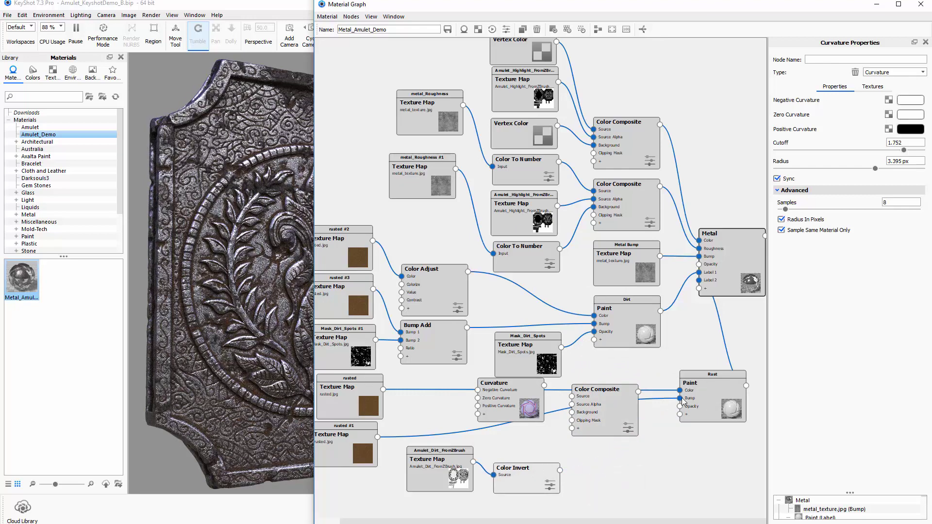
mouse_move(602, 411)
mouse_down()
mouse_move(612, 450)
mouse_move(680, 423)
mouse_move(680, 406)
mouse_up()
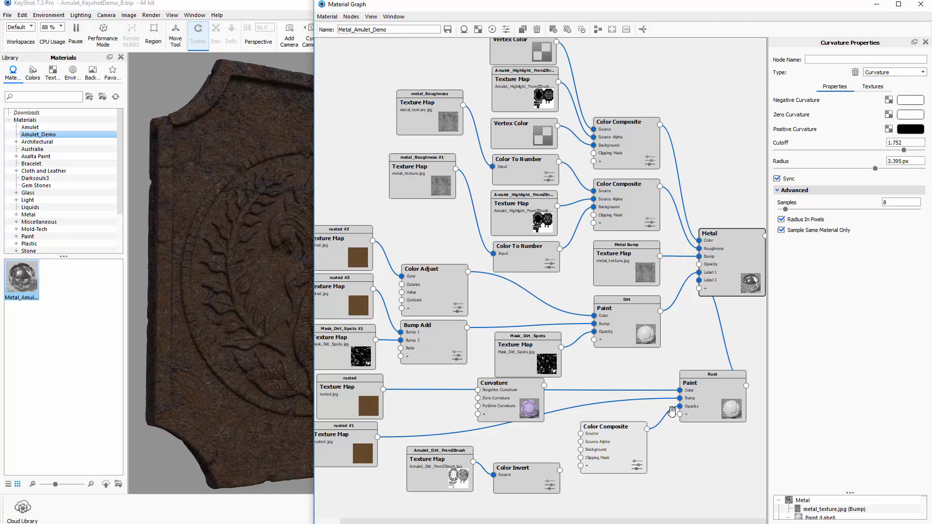
mouse_move(530, 479)
mouse_down()
mouse_move(528, 471)
mouse_move(594, 449)
mouse_move(581, 442)
mouse_move(630, 442)
mouse_up()
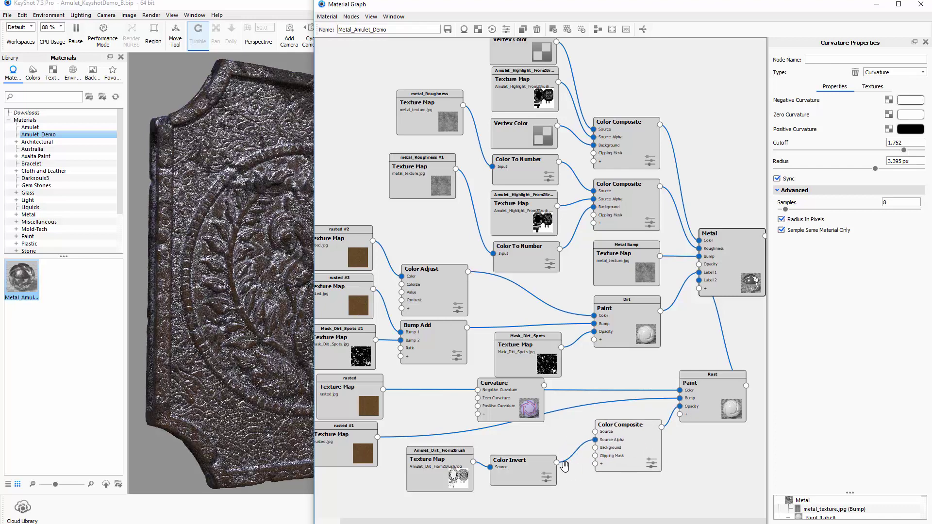
mouse_move(519, 471)
mouse_down()
mouse_move(536, 451)
mouse_move(596, 440)
mouse_up()
key(Delete)
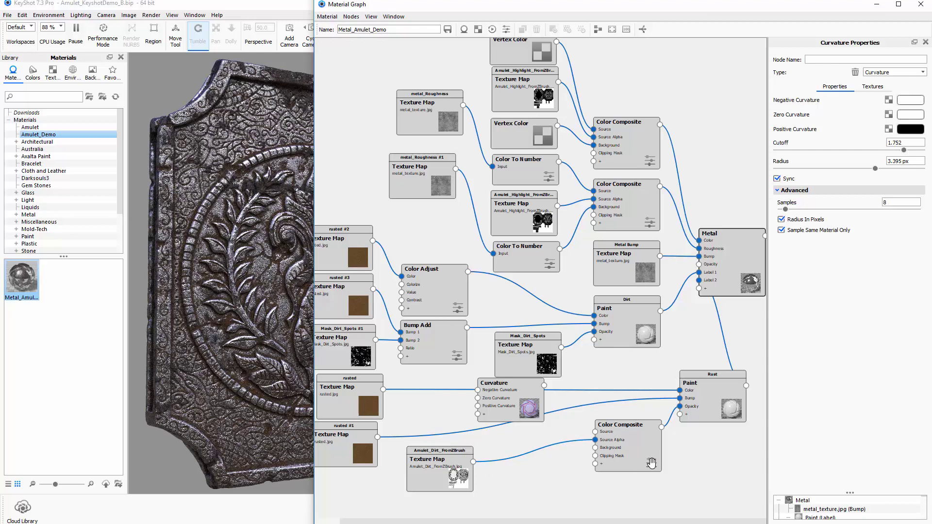
- Wire Curvature into the Color Composite's Source and tuck the graph away to see the render
drag(639, 464, 618, 471)
drag(521, 391, 474, 397)
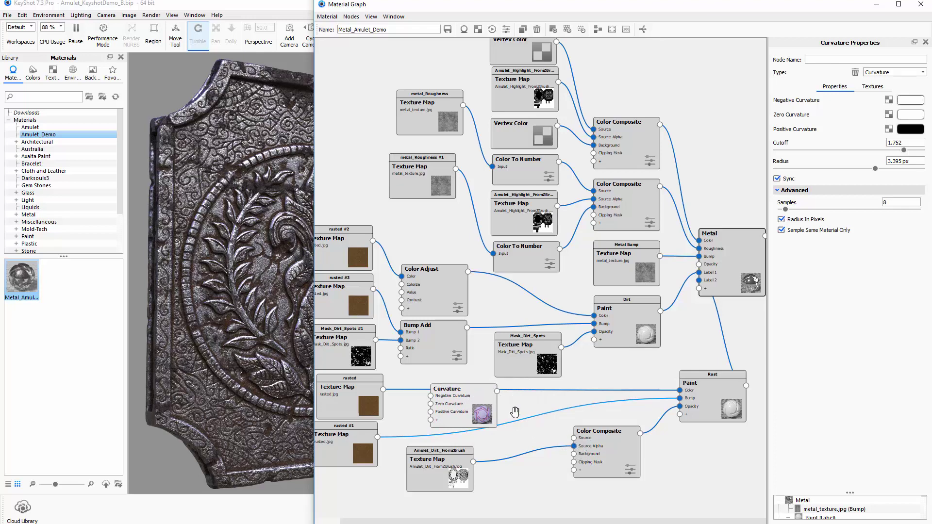
drag(496, 392, 575, 439)
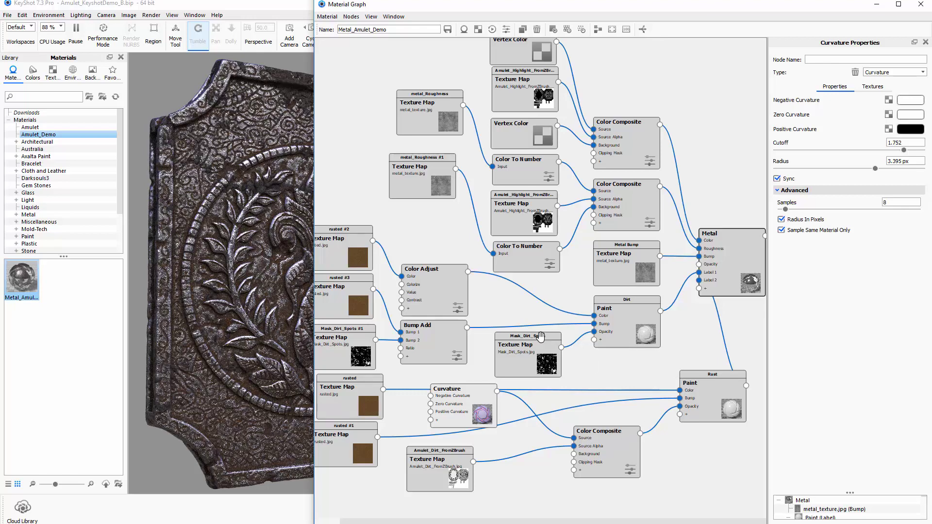
click(881, 6)
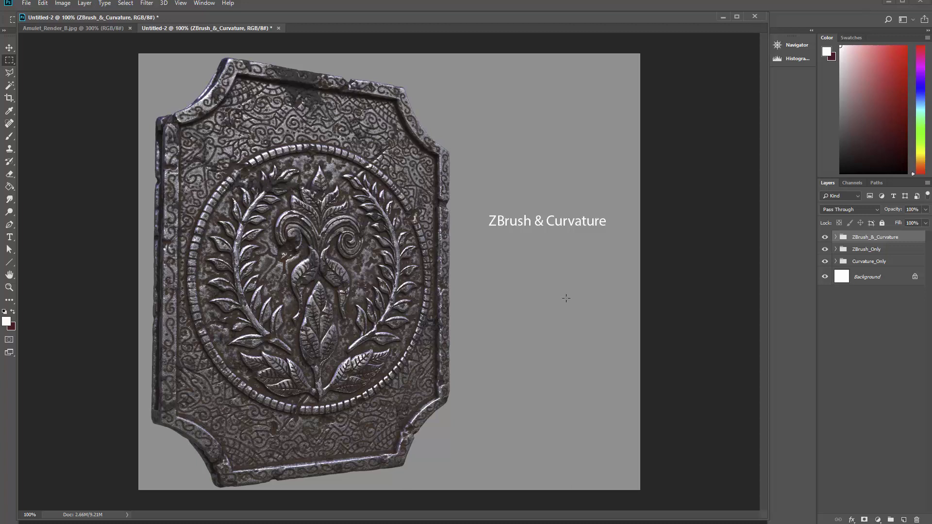
- Toggle ZBrush_&_Curvature and ZBrush_Only visibility to compare the three renders
click(826, 238)
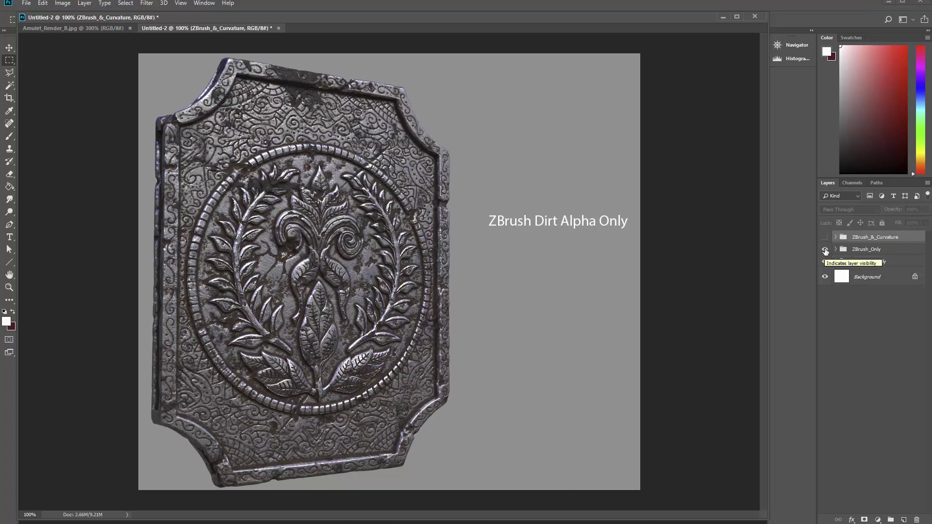
click(825, 249)
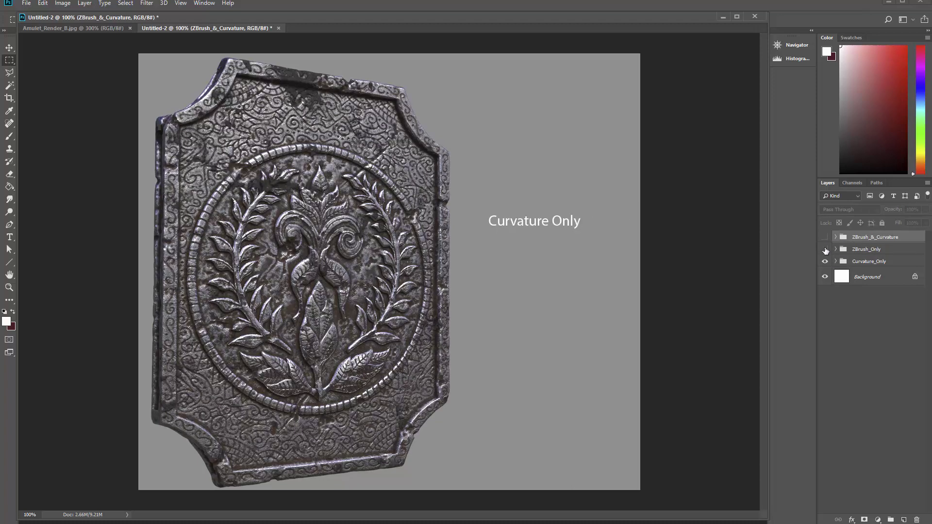
click(825, 250)
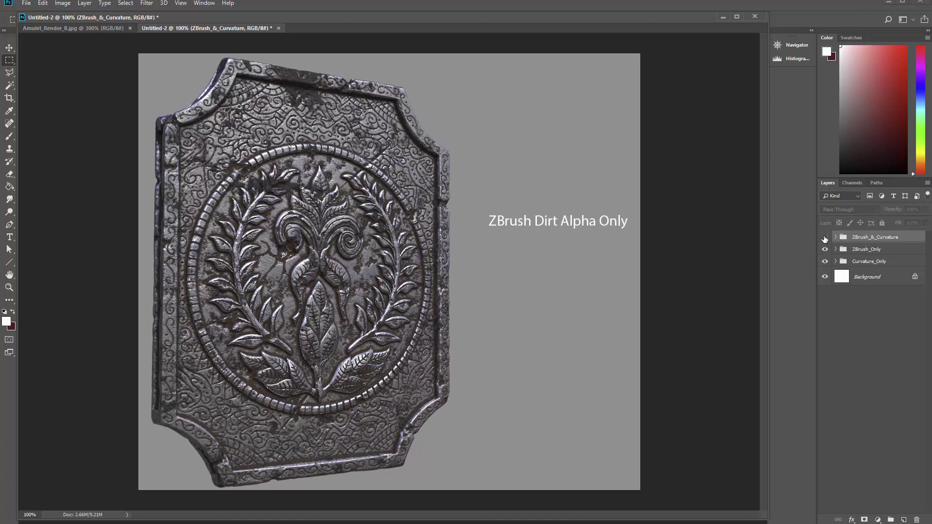
click(825, 237)
click(825, 238)
click(825, 250)
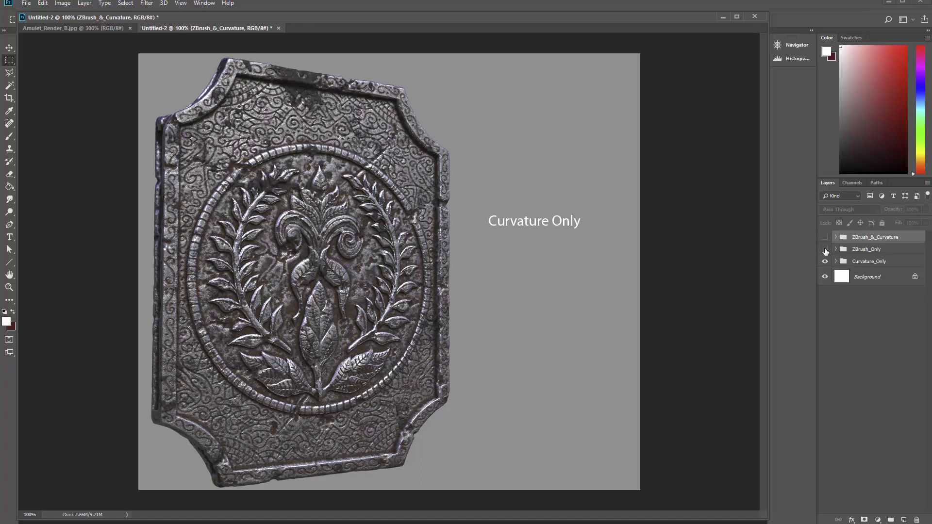
click(825, 250)
click(825, 237)
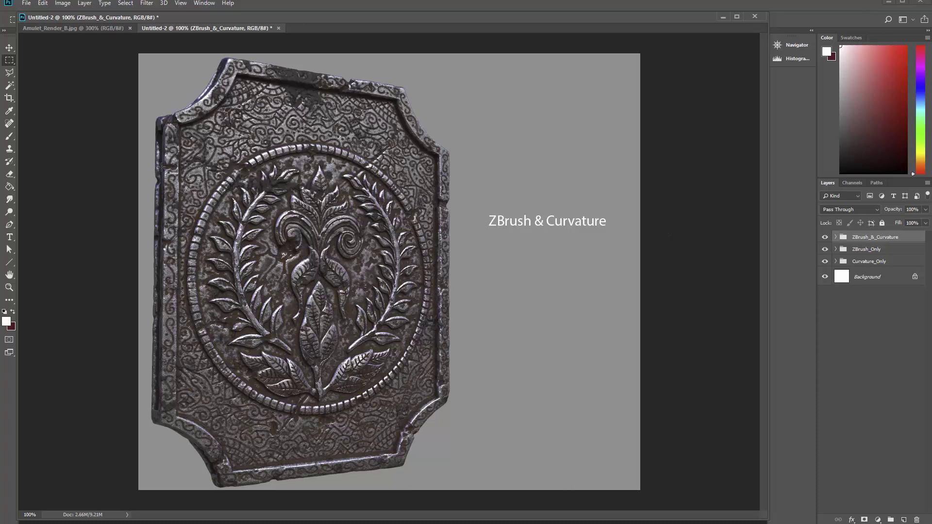
click(826, 237)
click(826, 237)
click(825, 238)
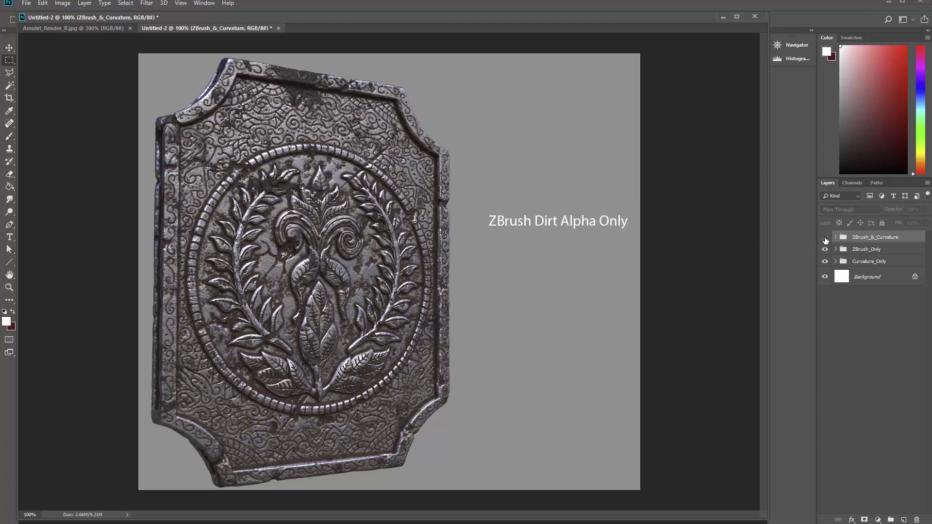
click(825, 237)
- Fade ZBrush_&_Curvature's opacity out, then hide it and ZBrush_Only to show Curvature Only
click(926, 209)
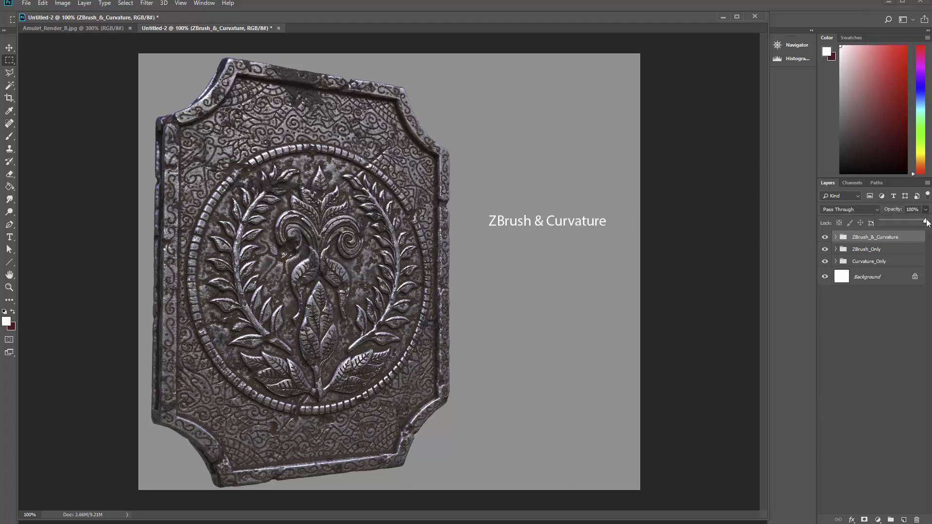
drag(927, 222, 910, 224)
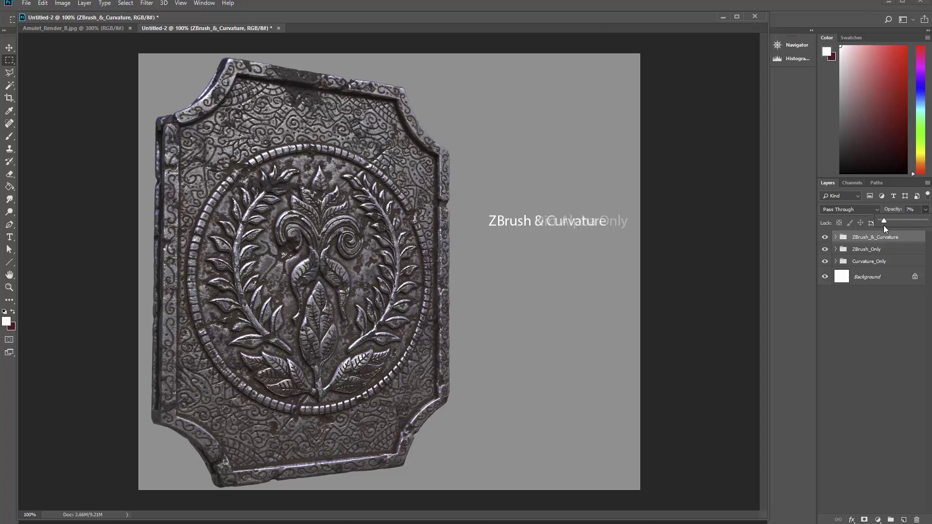
drag(884, 225, 931, 226)
click(825, 237)
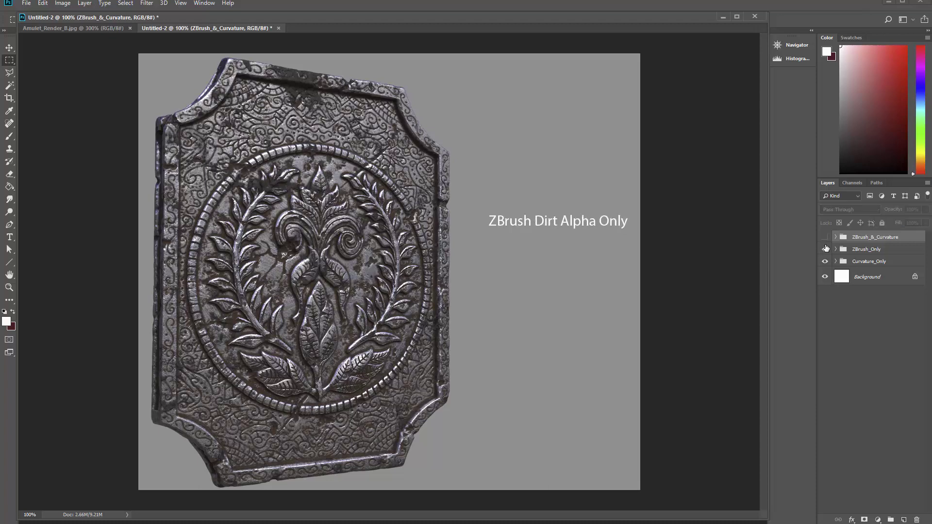
click(825, 249)
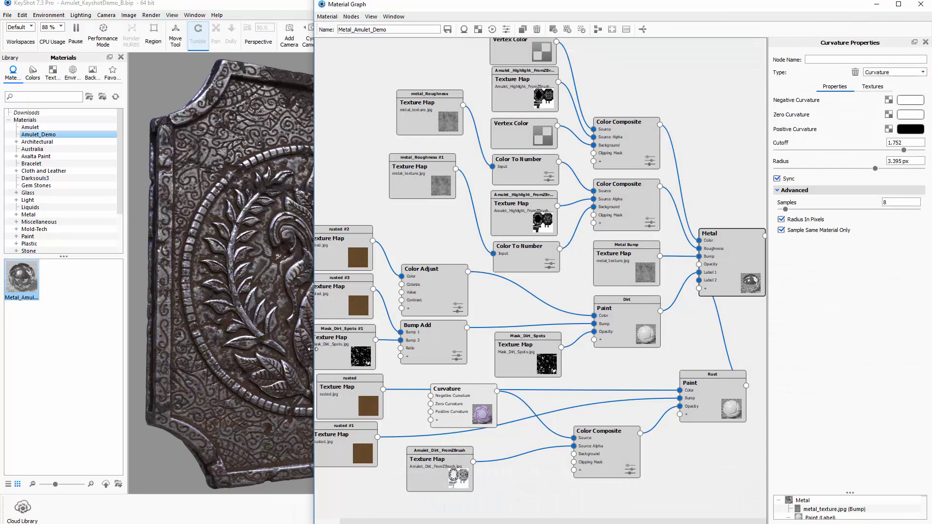
- Save Metal_Amulet_Demo to the Amulet_Demo library folder, overwriting the existing copy
drag(313, 349, 250, 341)
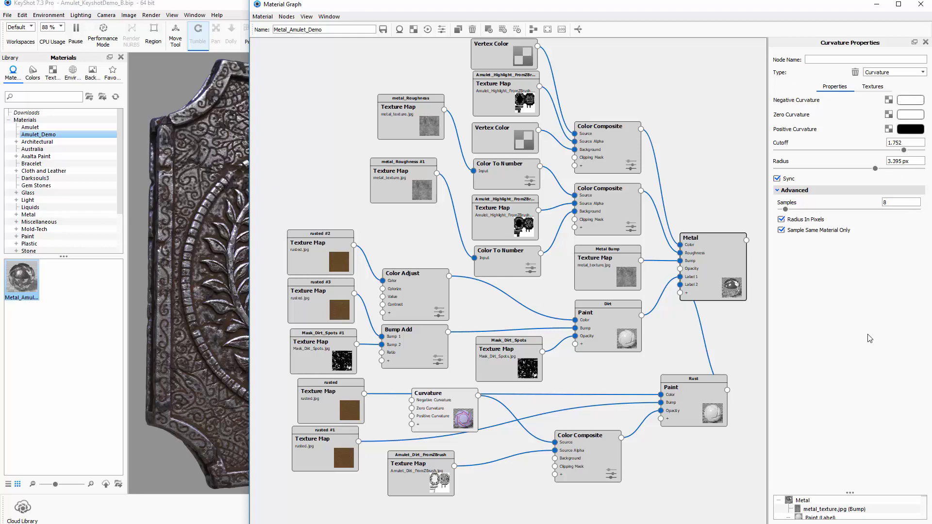
click(921, 4)
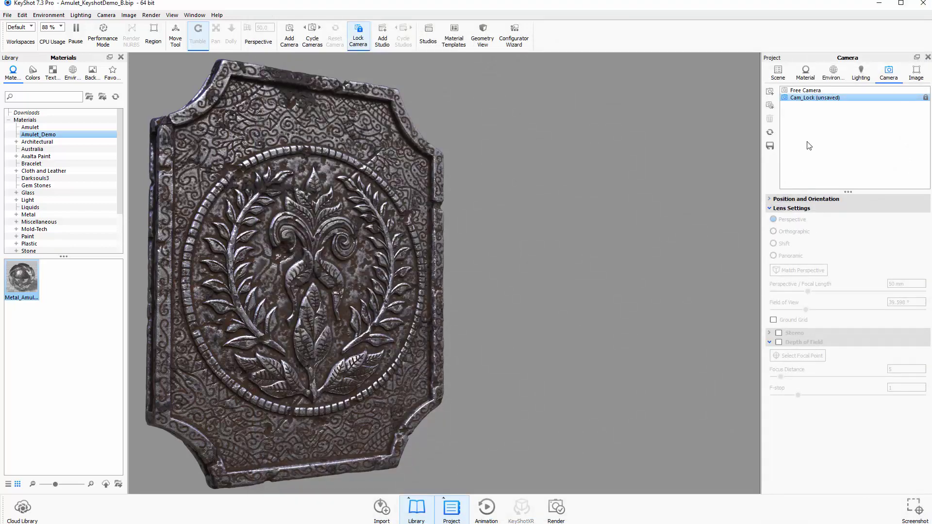
click(805, 73)
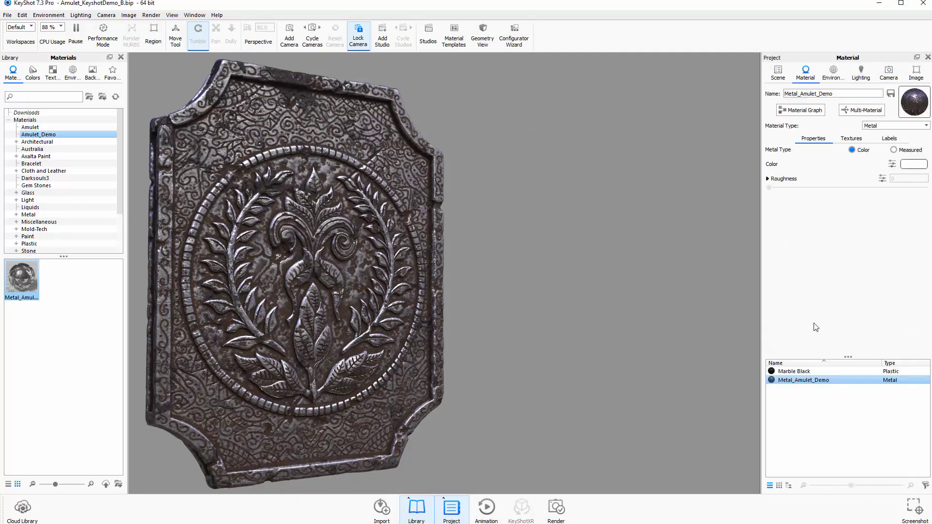
right_click(815, 382)
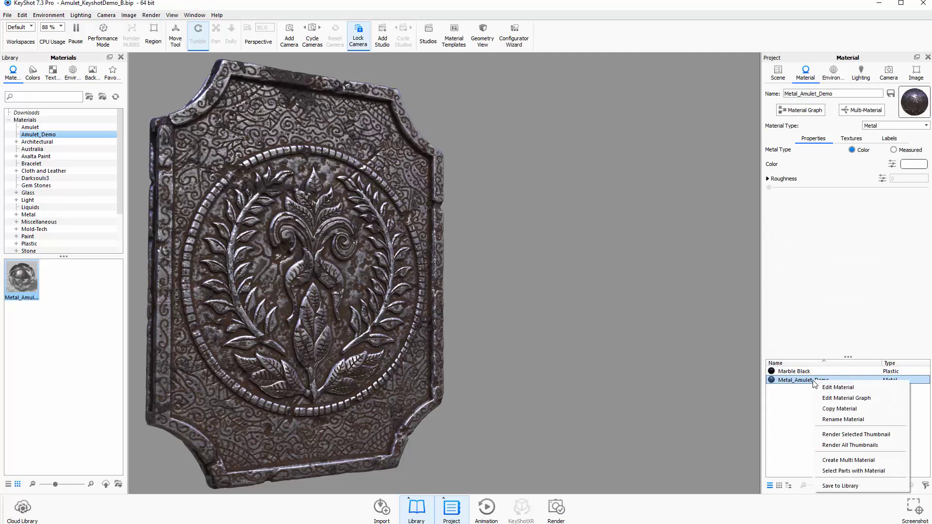
click(841, 486)
click(491, 295)
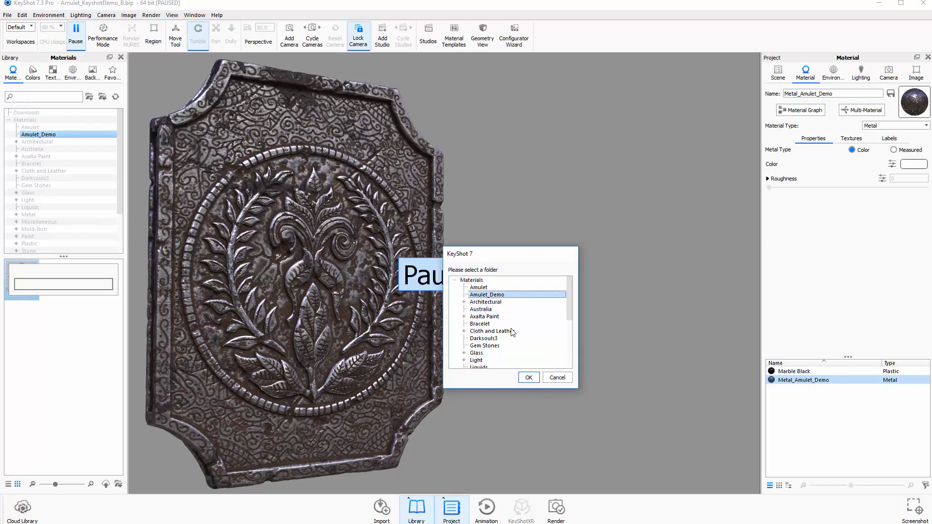
click(533, 378)
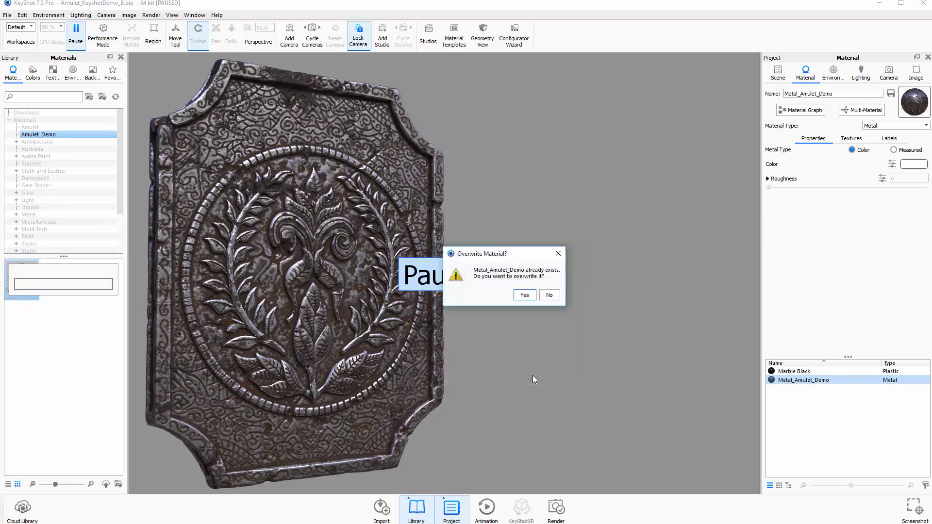
click(529, 297)
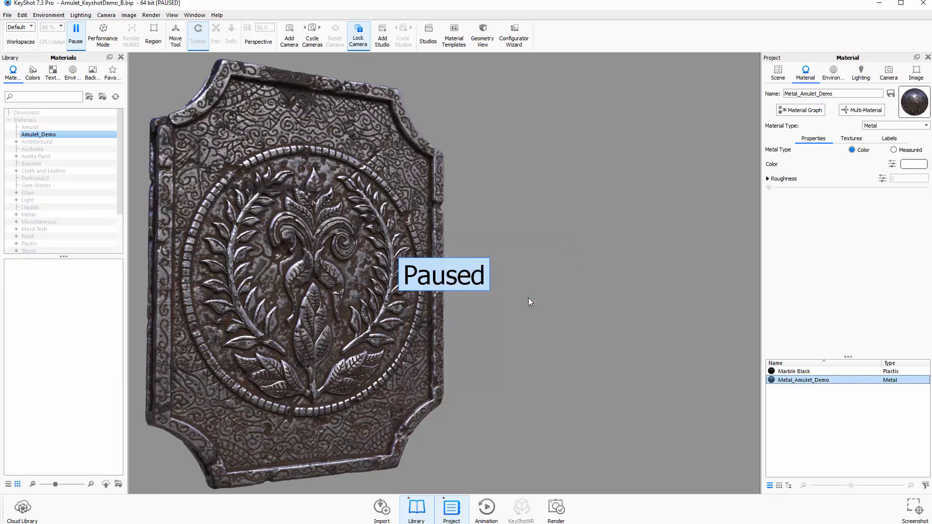
key(shift+p)
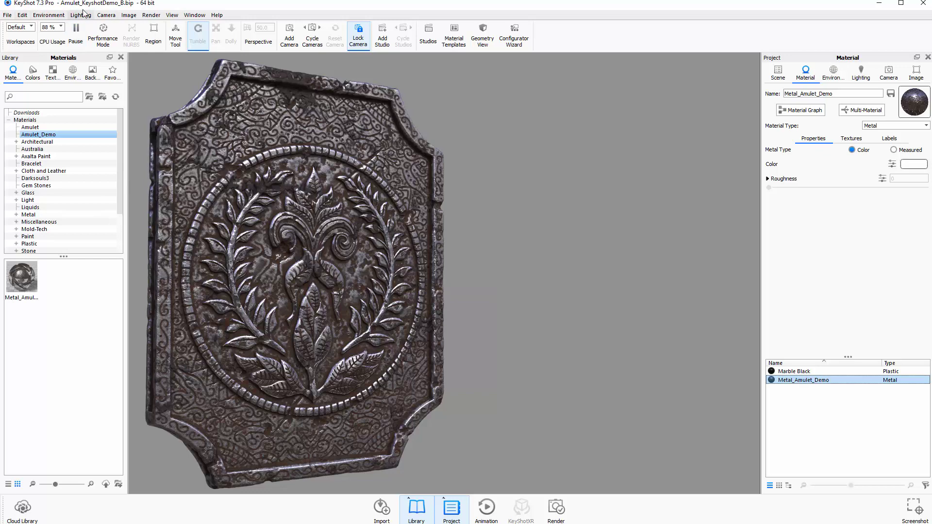
- Save the scene as Amulet_KeyshotDemo_C, keeping the current camera position
click(12, 16)
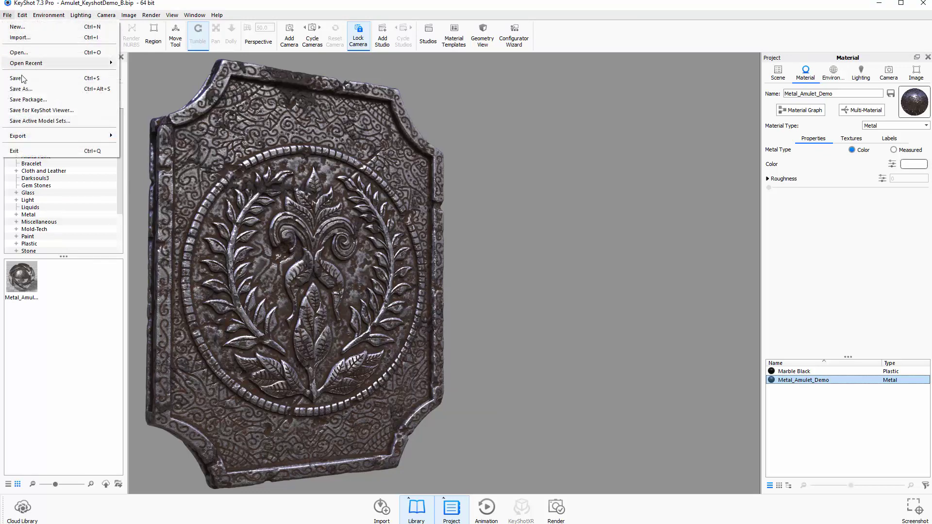
click(27, 90)
click(160, 88)
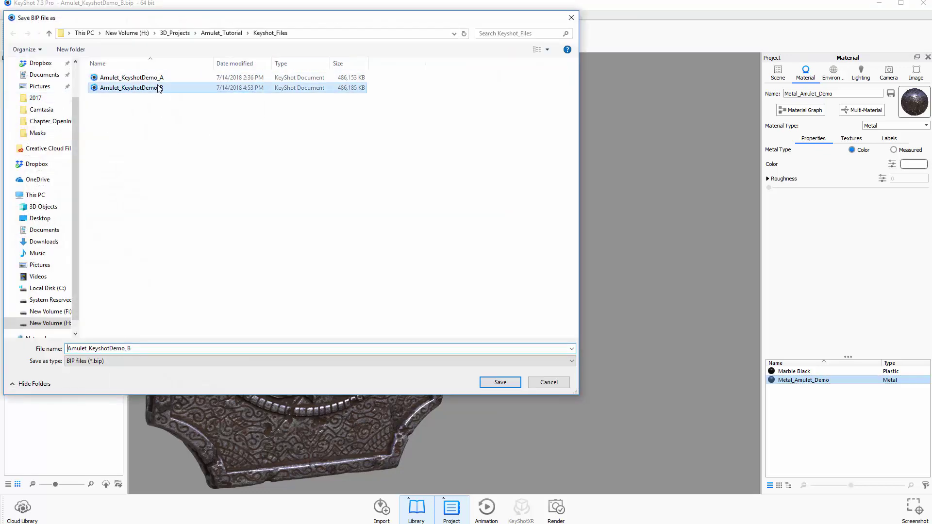
double_click(158, 349)
click(152, 348)
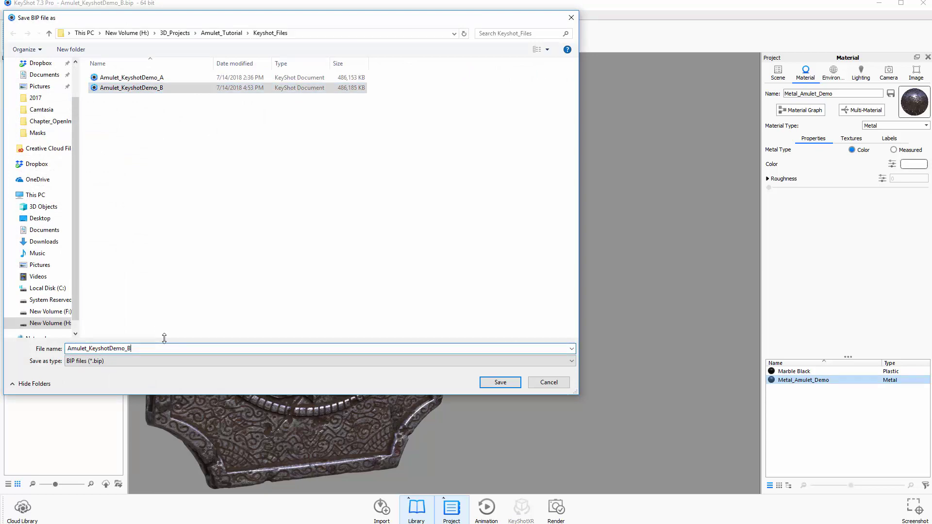
key(BackSpace)
text(C)
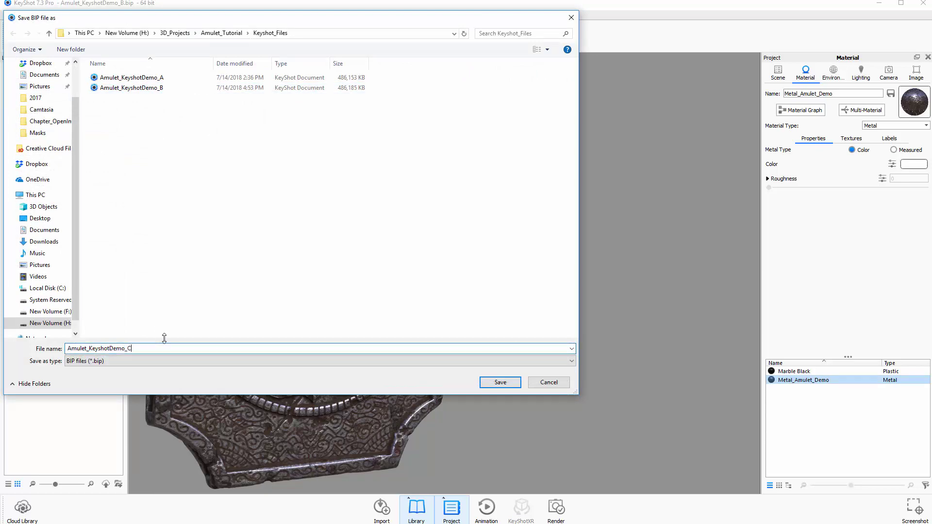
click(497, 383)
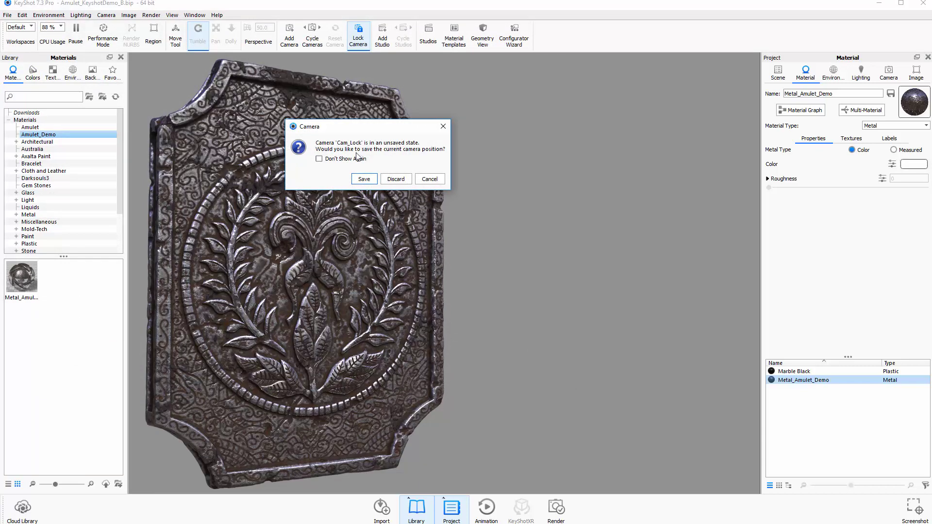
click(365, 179)
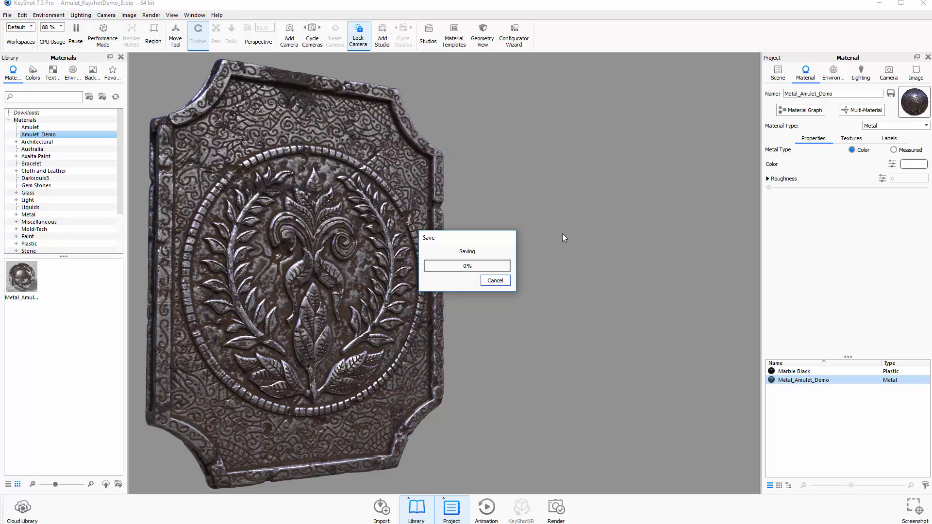
- Switch to the Free Camera and turn the amulet to view its back
click(890, 73)
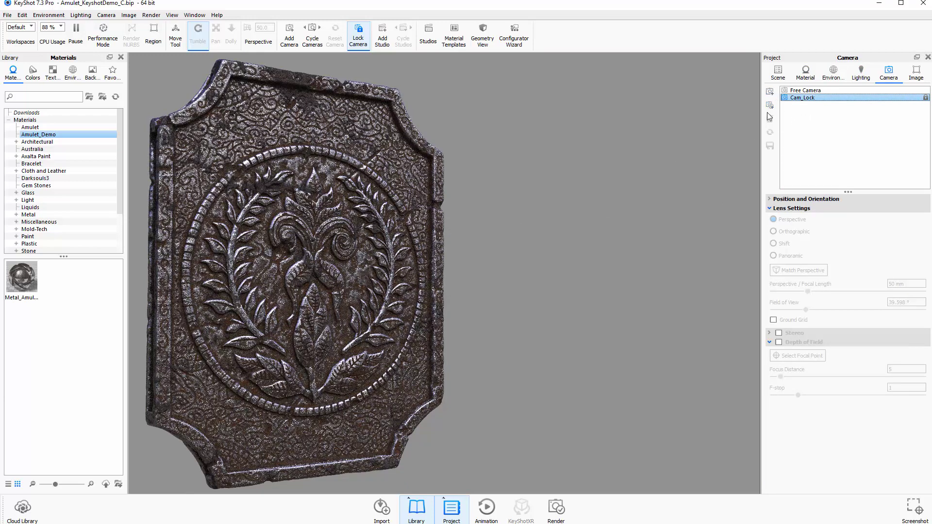
click(806, 90)
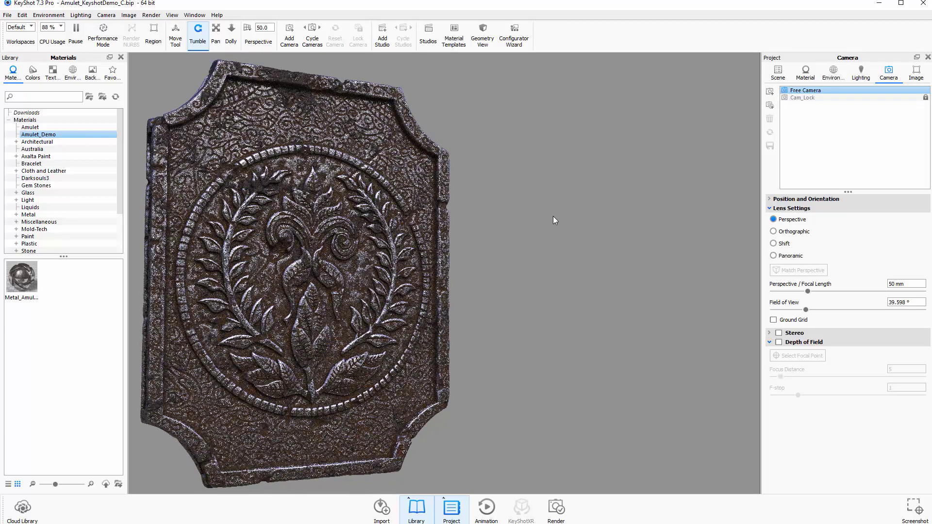
drag(548, 203, 672, 193)
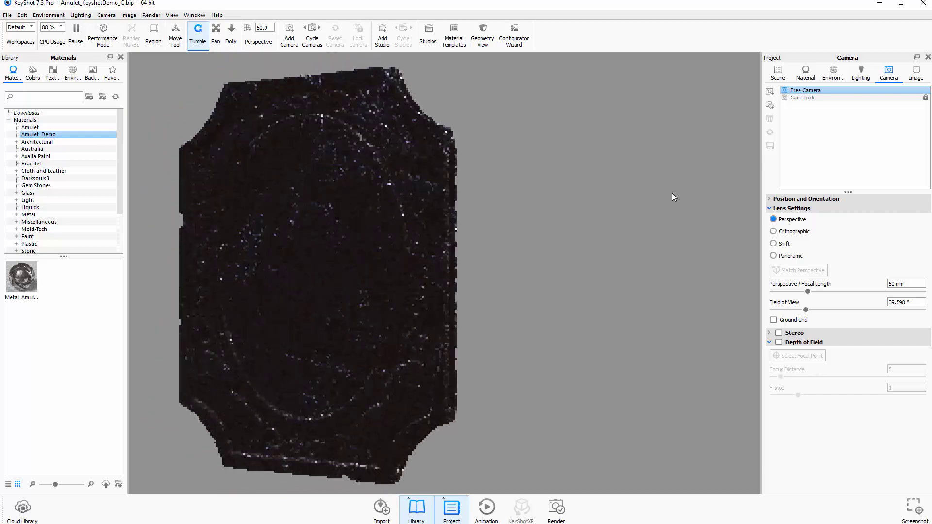
click(777, 78)
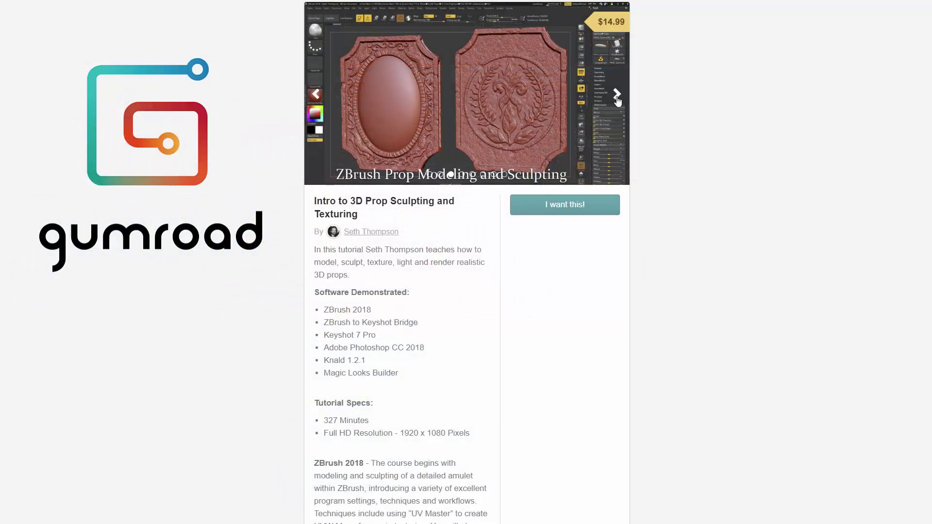
- Advance the store page's preview carousel by two images
click(617, 97)
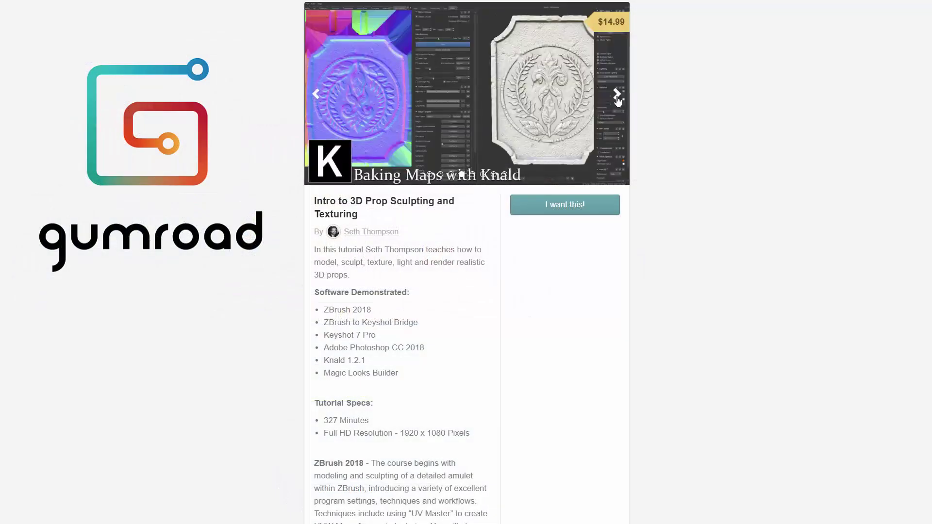
click(617, 97)
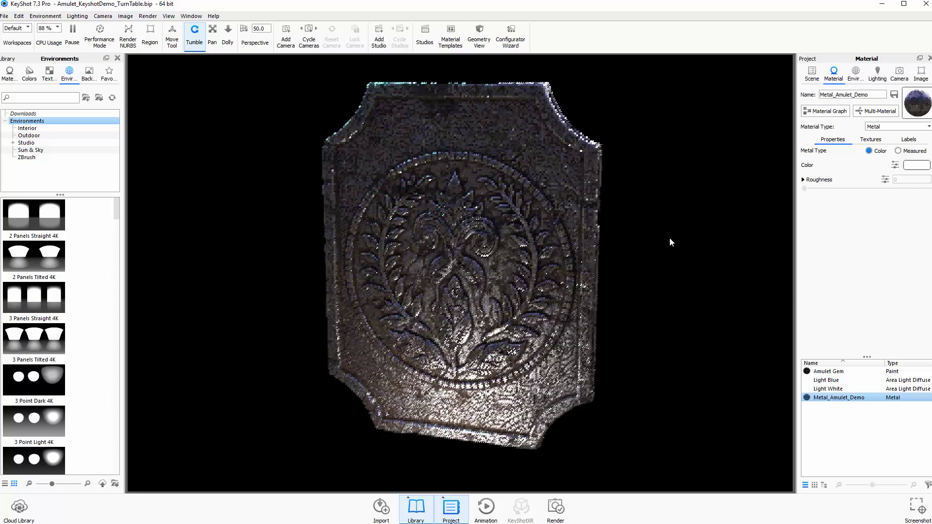
- Spread out the rusted, Mask_Dirt_Spots #1 and Amulet_Dirt_FromZBrush nodes, then close the graph
click(838, 112)
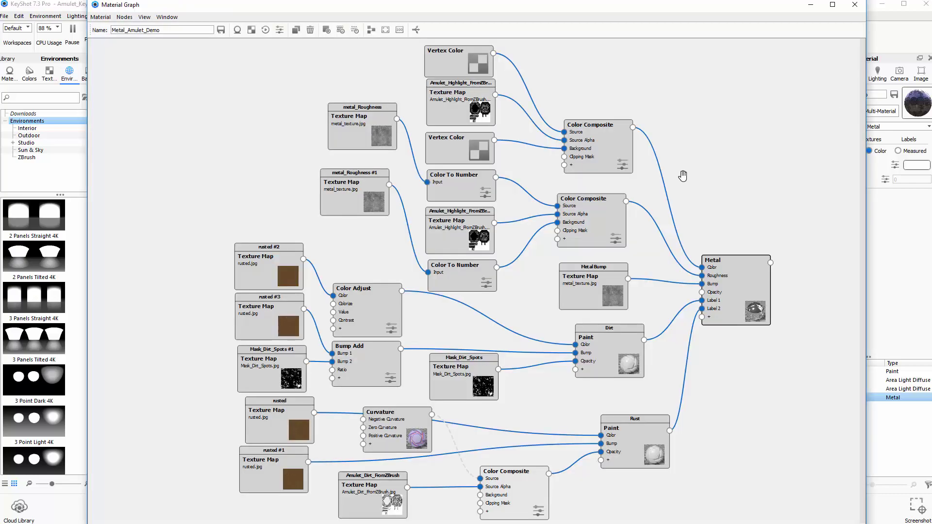
drag(268, 263, 242, 243)
drag(277, 296, 244, 284)
drag(279, 360, 224, 354)
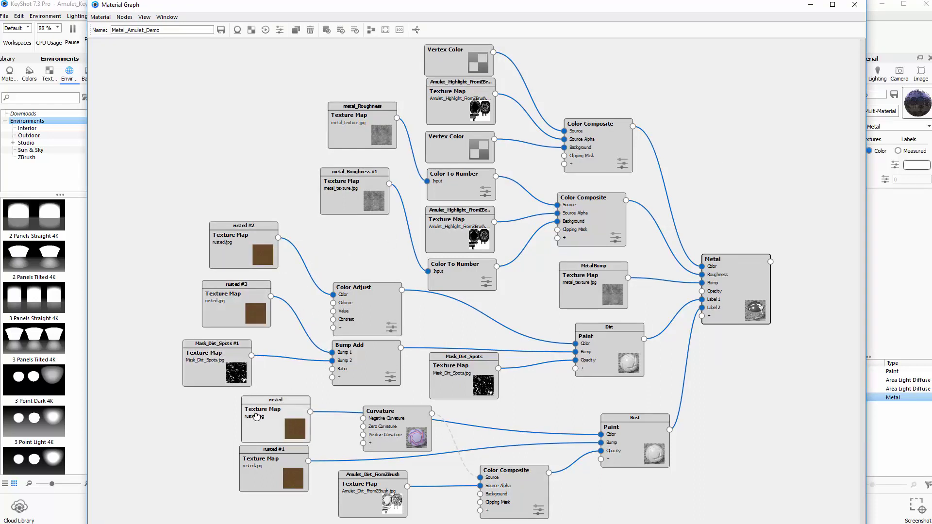
drag(277, 413, 254, 415)
drag(273, 474, 238, 483)
drag(345, 488, 384, 489)
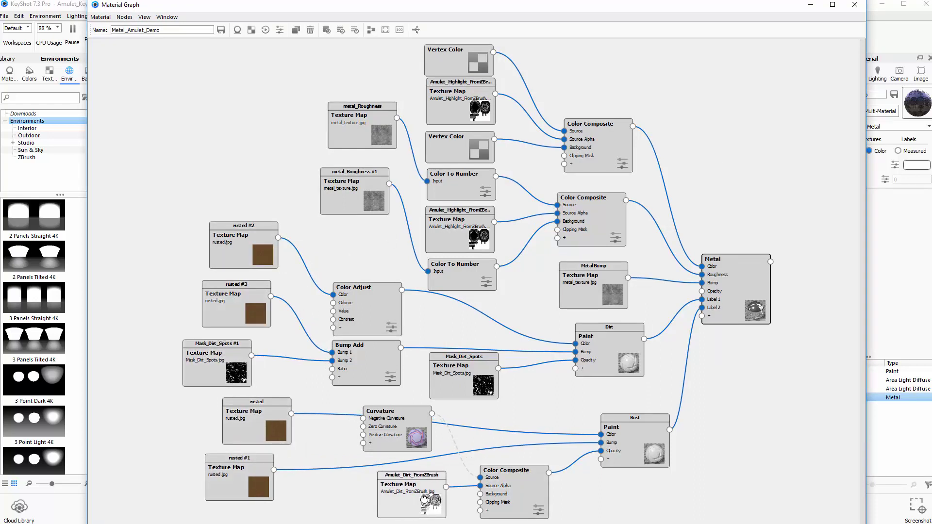
click(854, 4)
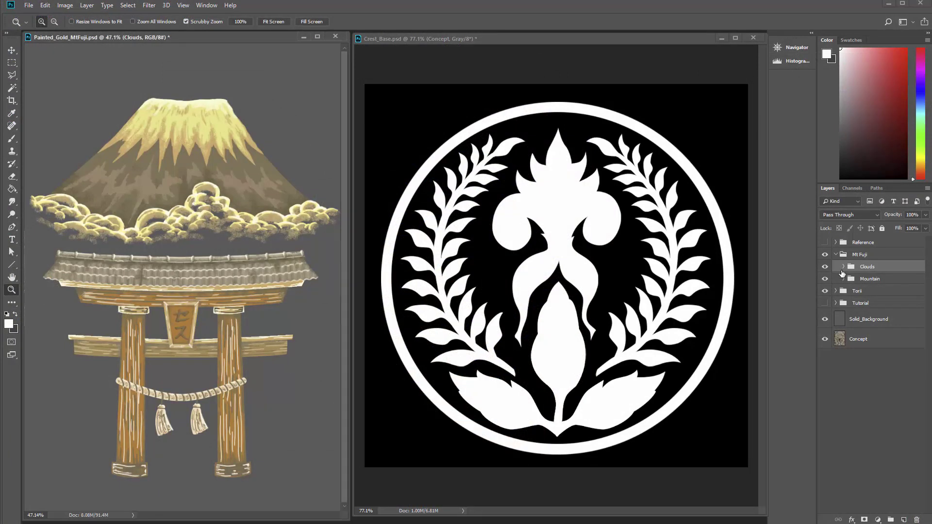
- Toggle the Clouds and Mountain layers off and back on
click(825, 266)
click(825, 266)
click(826, 279)
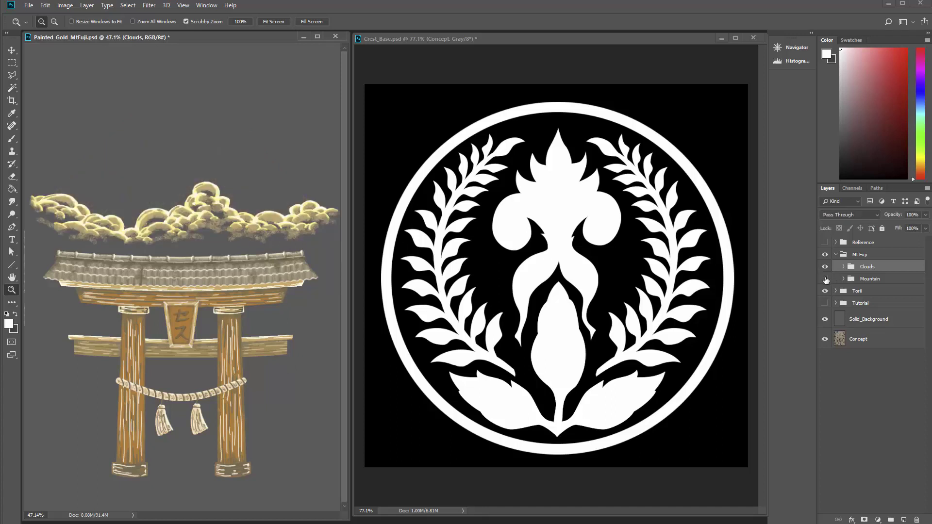
click(825, 279)
- In Crest_Base, hide layer A and turn on layers B, C, D and E
click(563, 41)
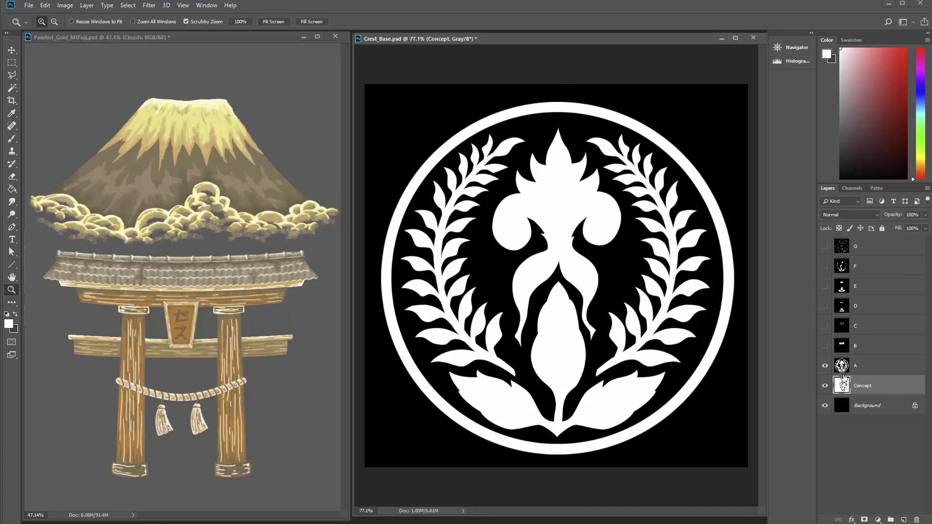
click(826, 367)
drag(826, 345, 826, 246)
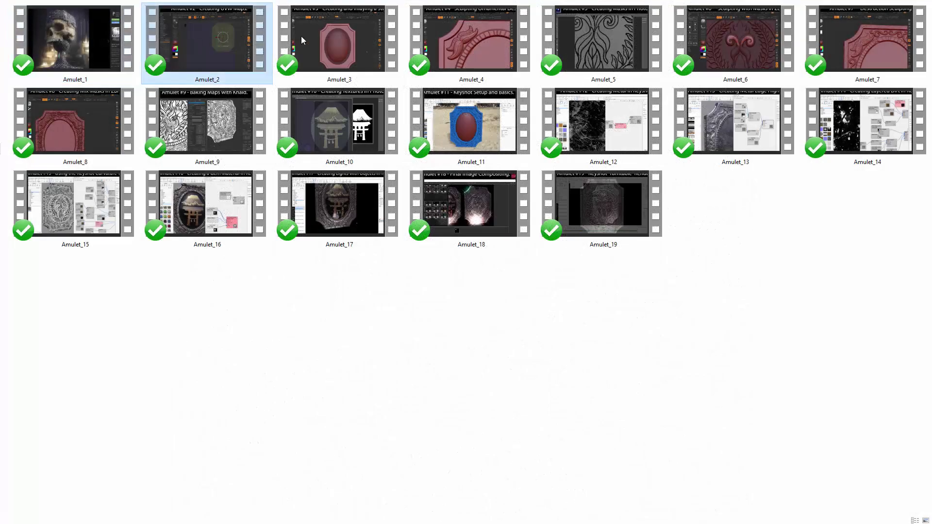
- Open the Amulet_3 video, "Amulet #3 - Creating and Inlaying a Stone," in Movies & TV
double_click(309, 37)
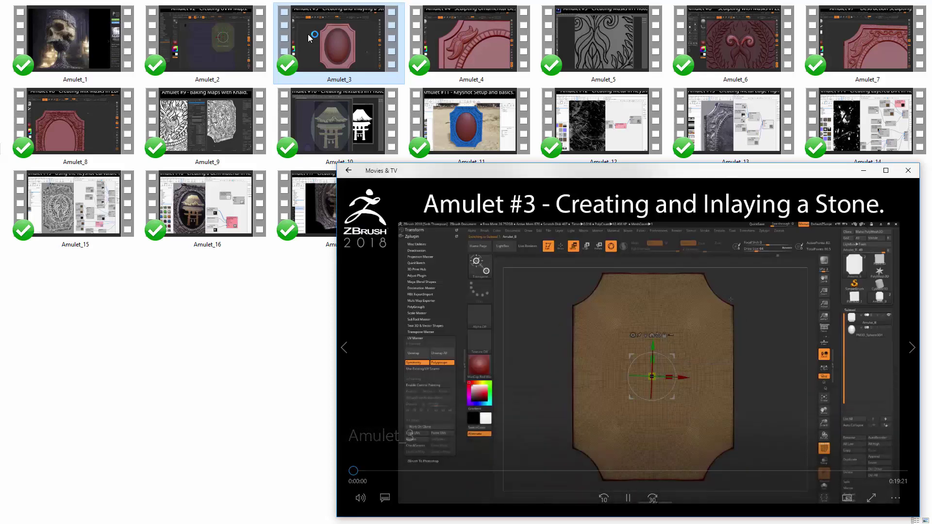